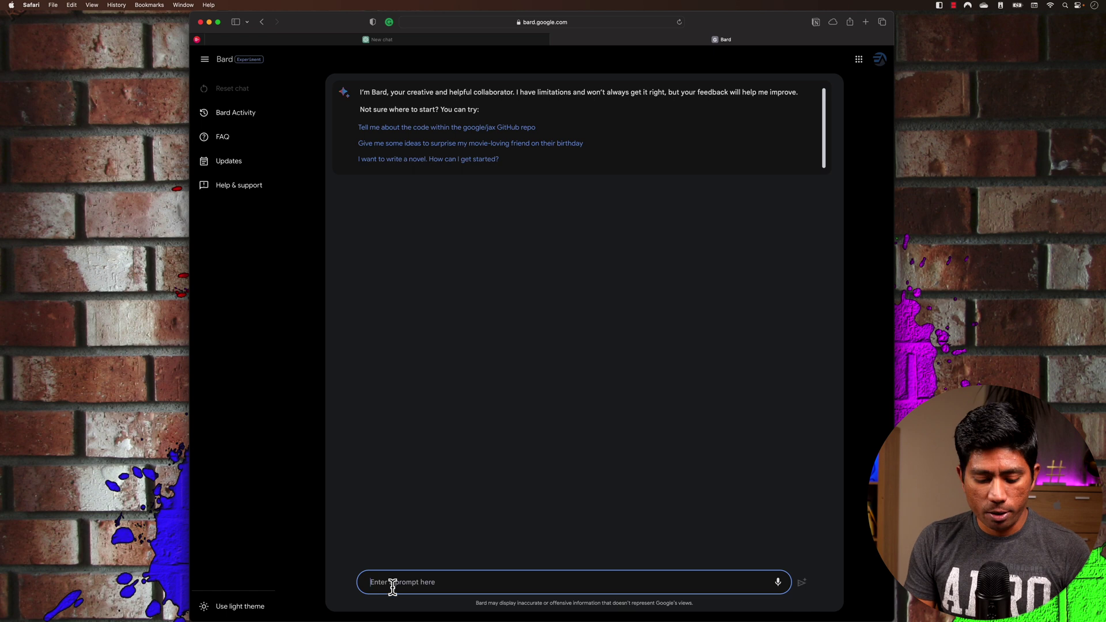
Step: Paste the prompt asking for BDD scenarios to open a bank account in ICICI and check it through to its closing instructions
key(super+v)
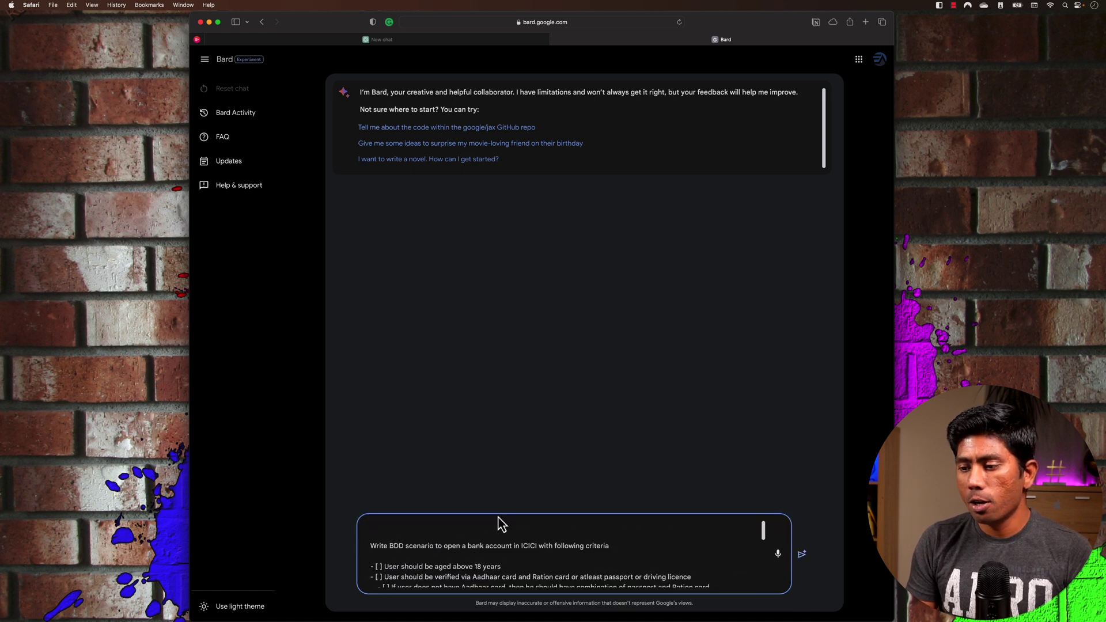
scroll(451, 536, down, 1)
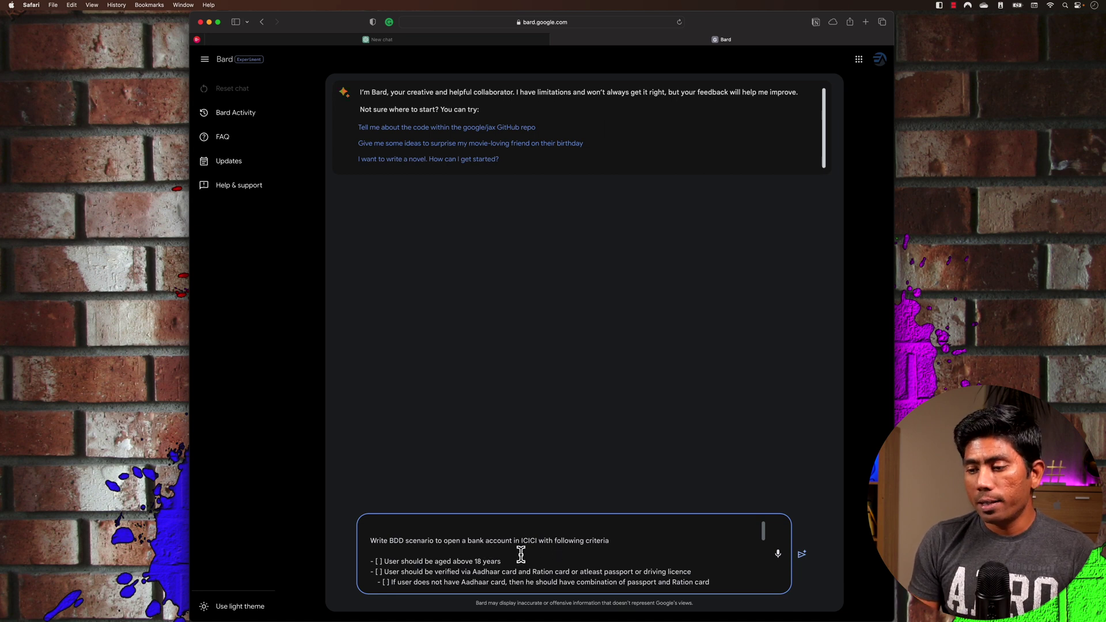
scroll(507, 553, down, 1)
scroll(427, 562, down, 10)
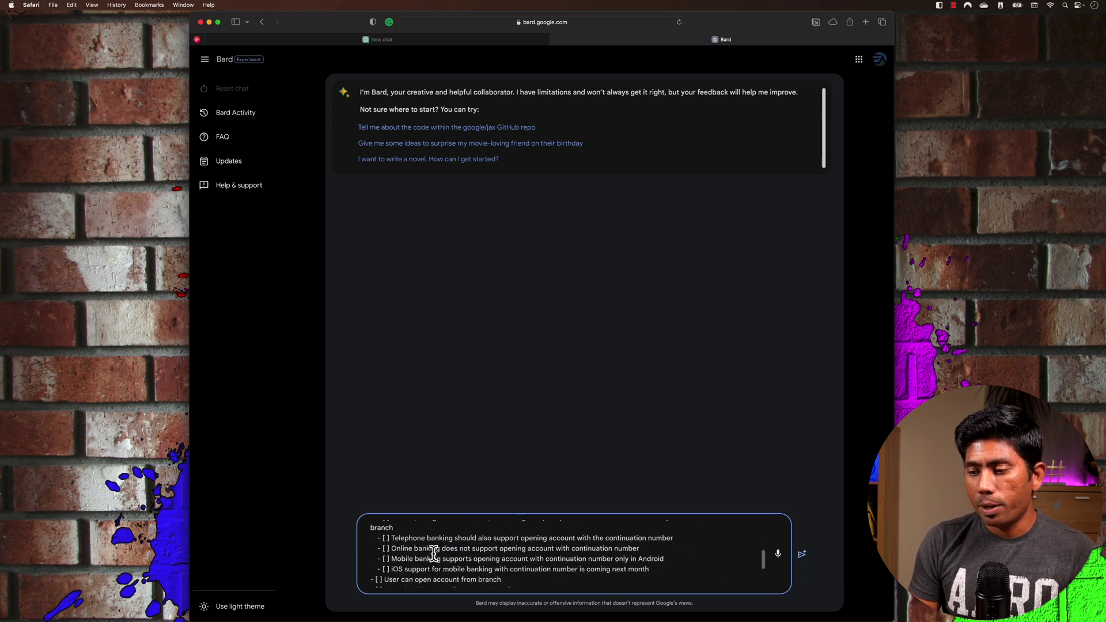
scroll(433, 555, down, 5)
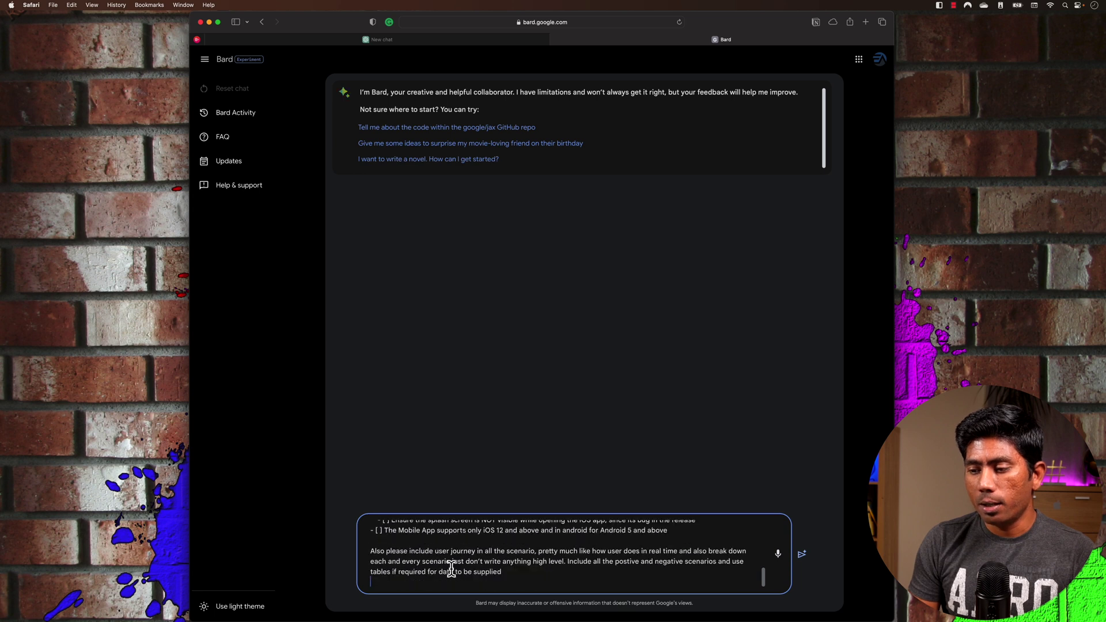
Step: Review the pasted prompt's criteria for kiosk, telephone, online and mobile banking, and its closing instructions on user journeys and tables
scroll(415, 554, up, 6)
scroll(415, 553, down, 3)
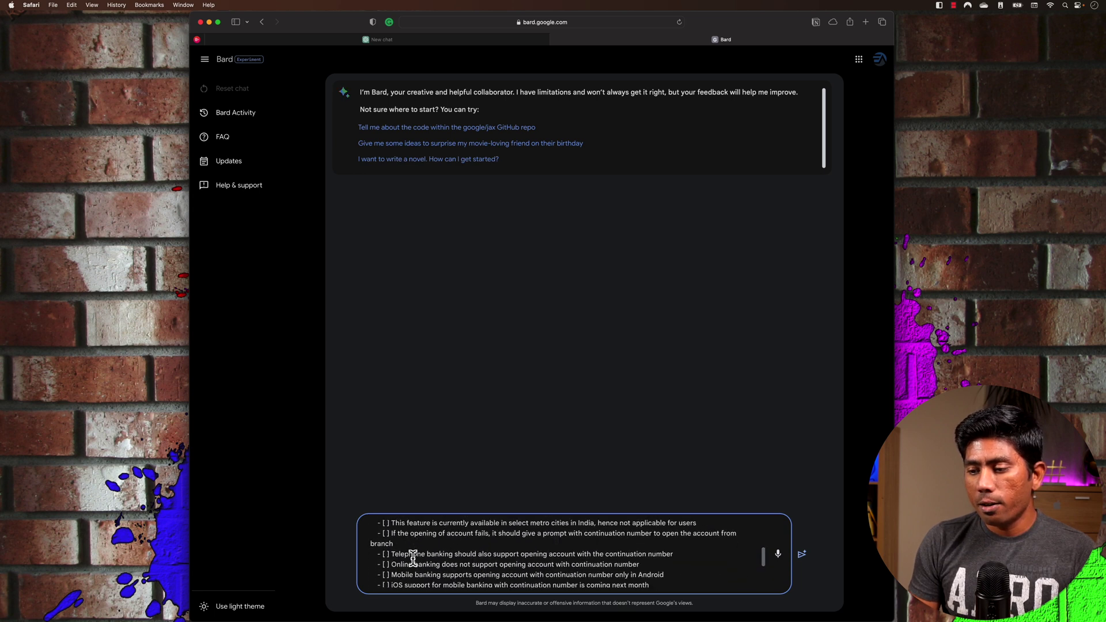
scroll(403, 552, up, 2)
scroll(398, 552, up, 3)
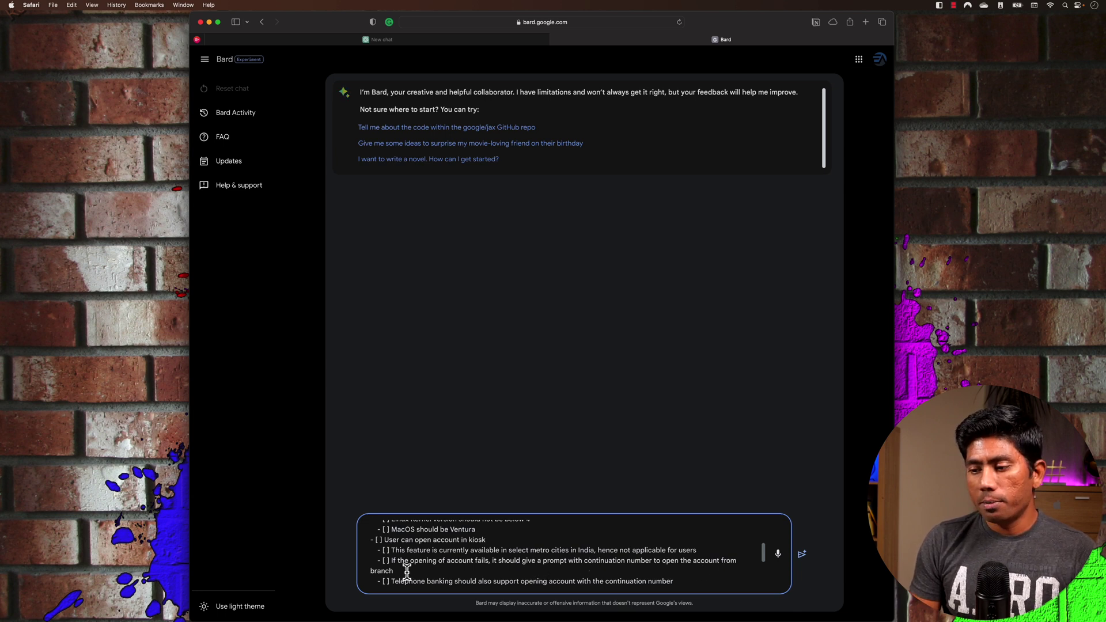
scroll(453, 575, down, 1)
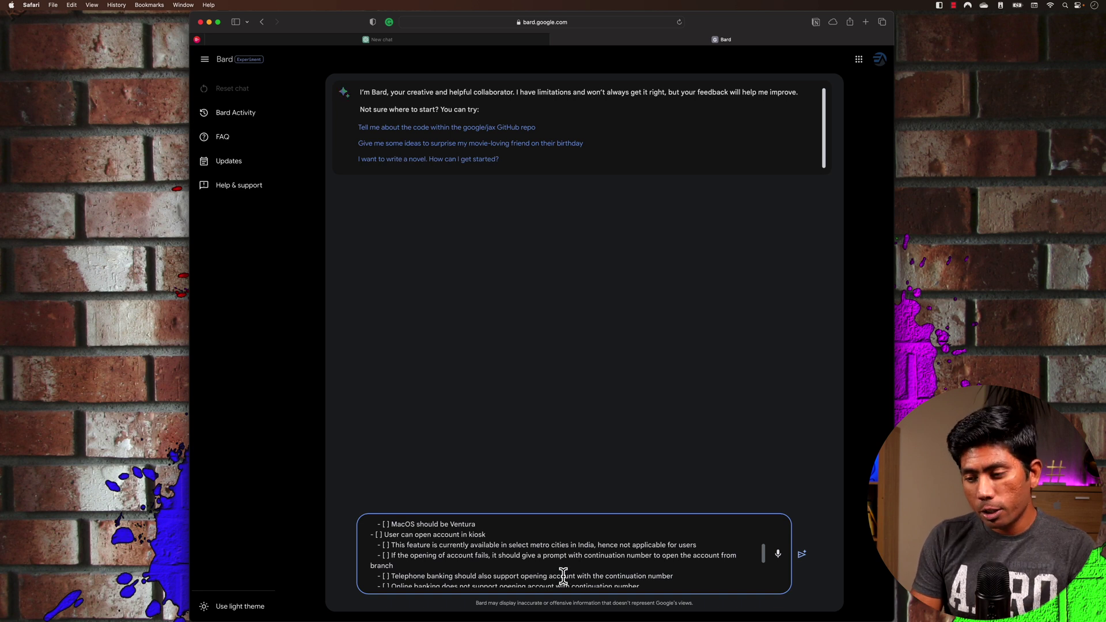
scroll(564, 575, down, 2)
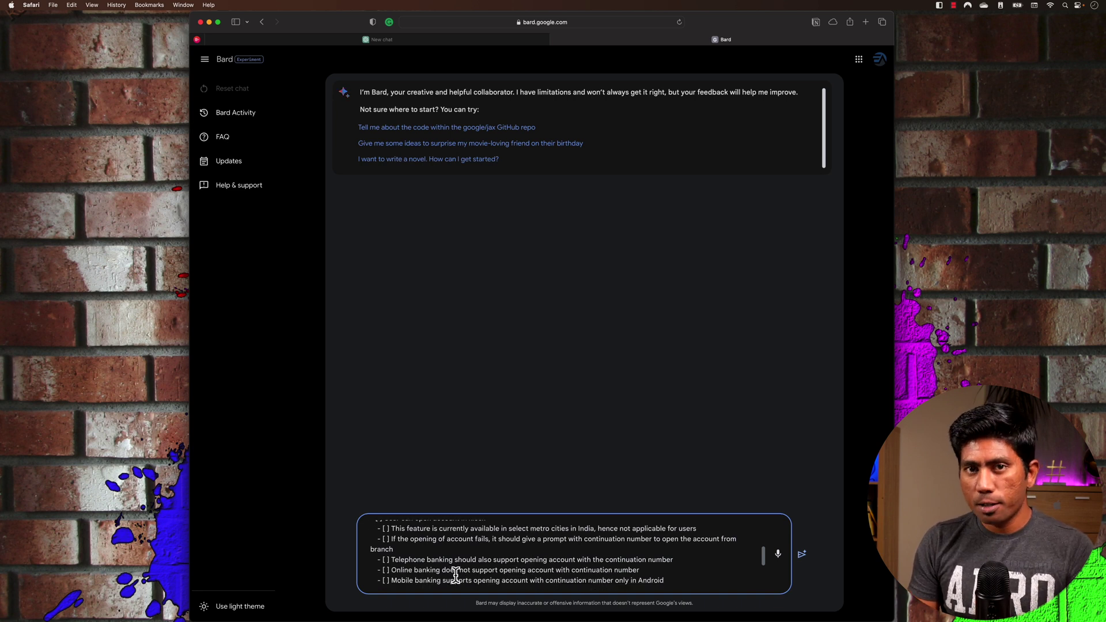
scroll(456, 575, down, 2)
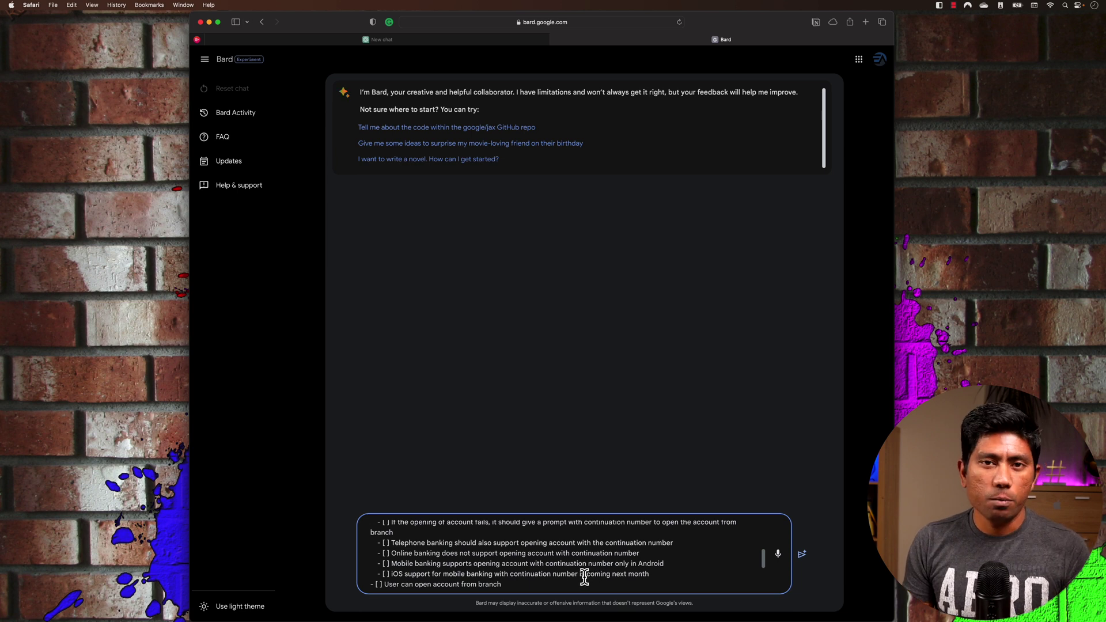
scroll(568, 562, down, 1)
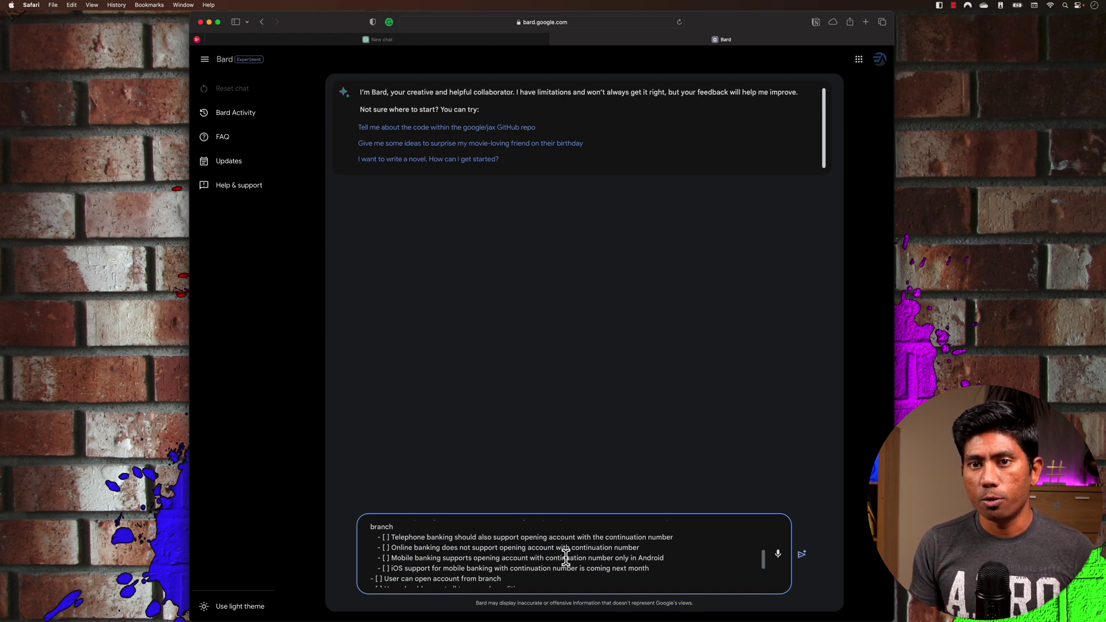
scroll(566, 558, down, 10)
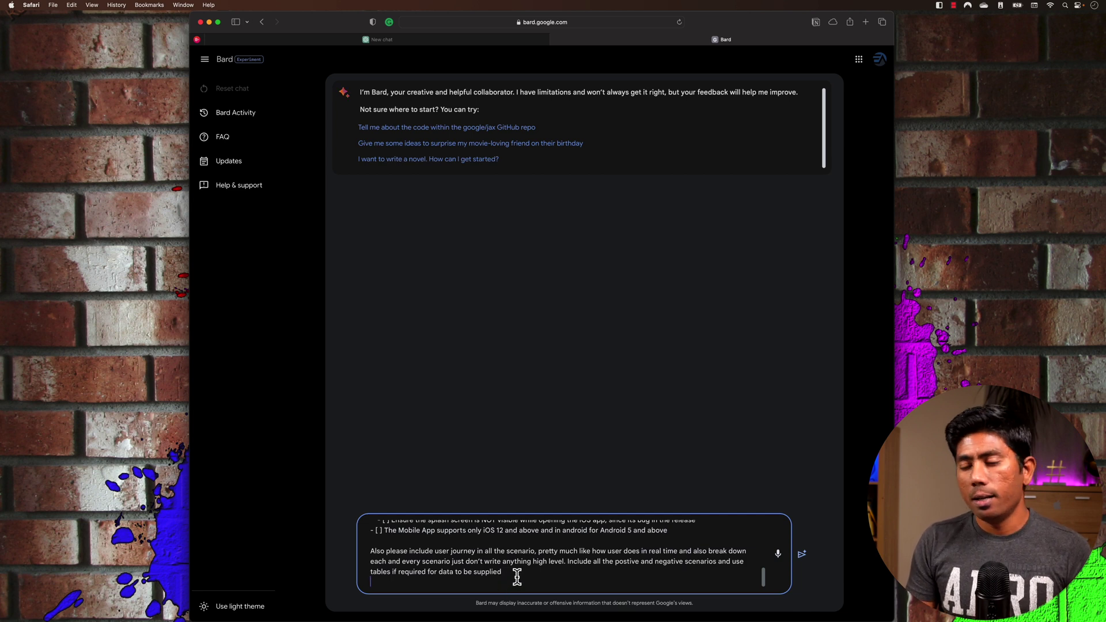
Step: Submit the BDD prompt and compare the generated user journey, positive and negative scenarios, data and notes with the requested criteria
key(Return)
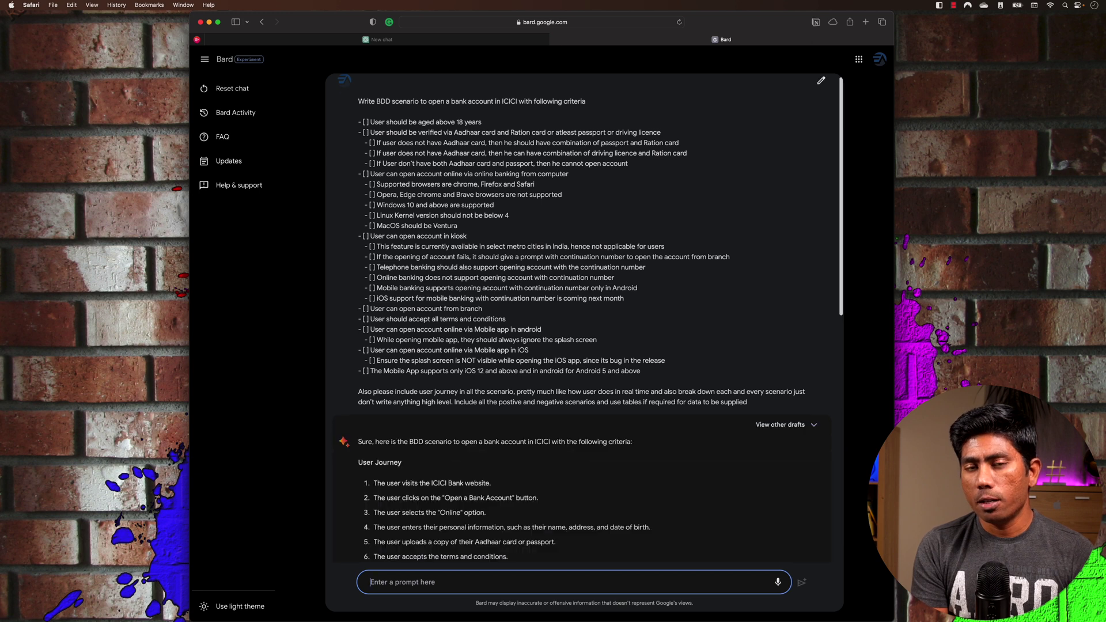
scroll(526, 507, down, 10)
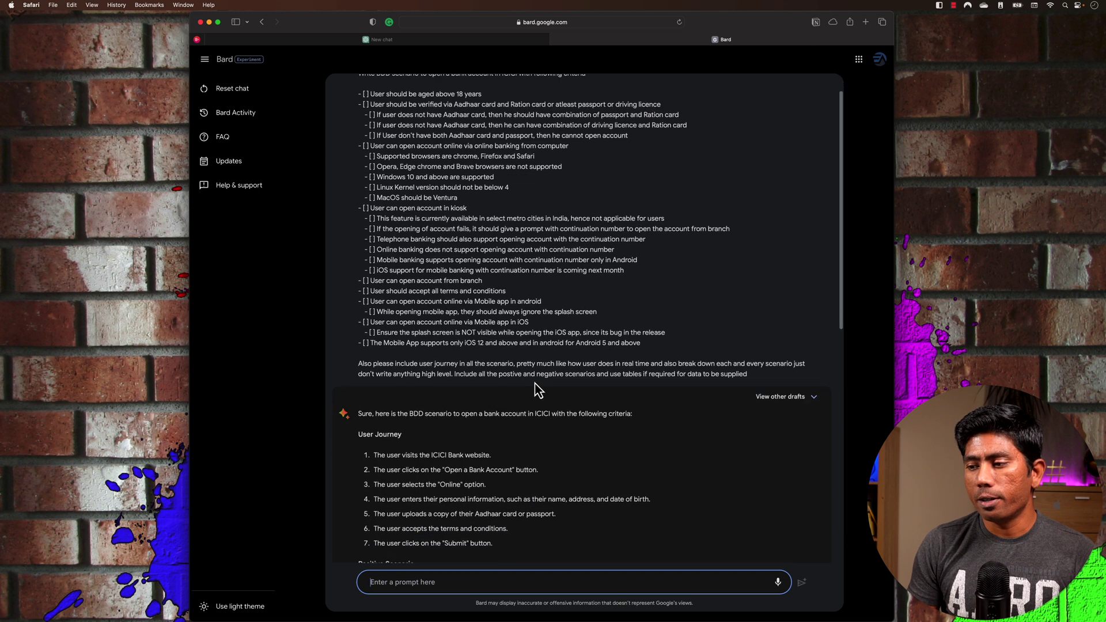
scroll(540, 415, up, 4)
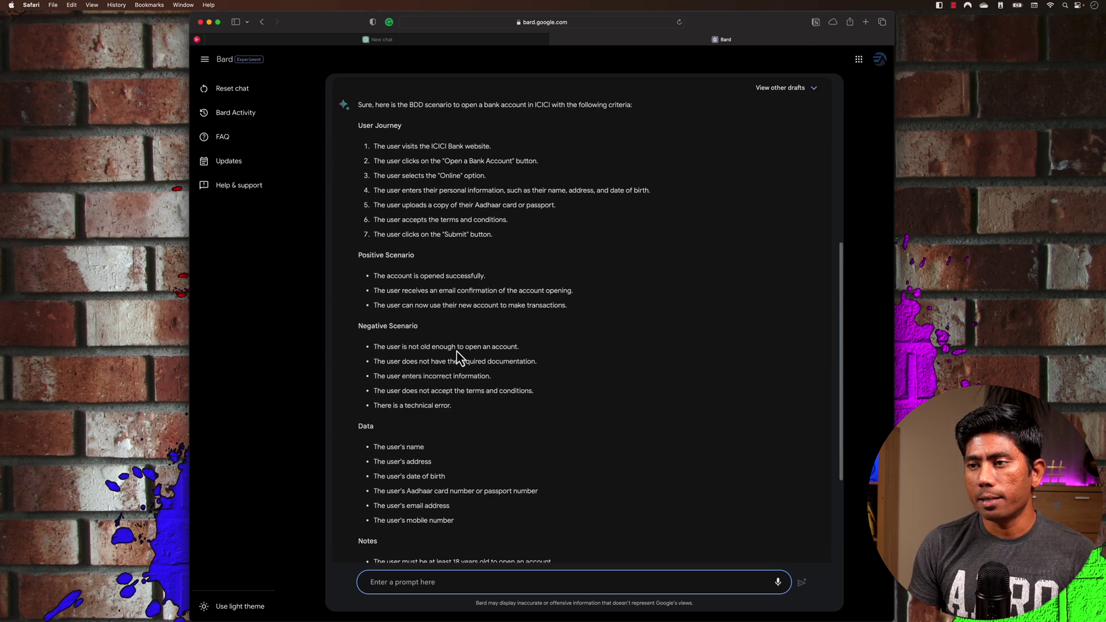
scroll(440, 360, down, 1)
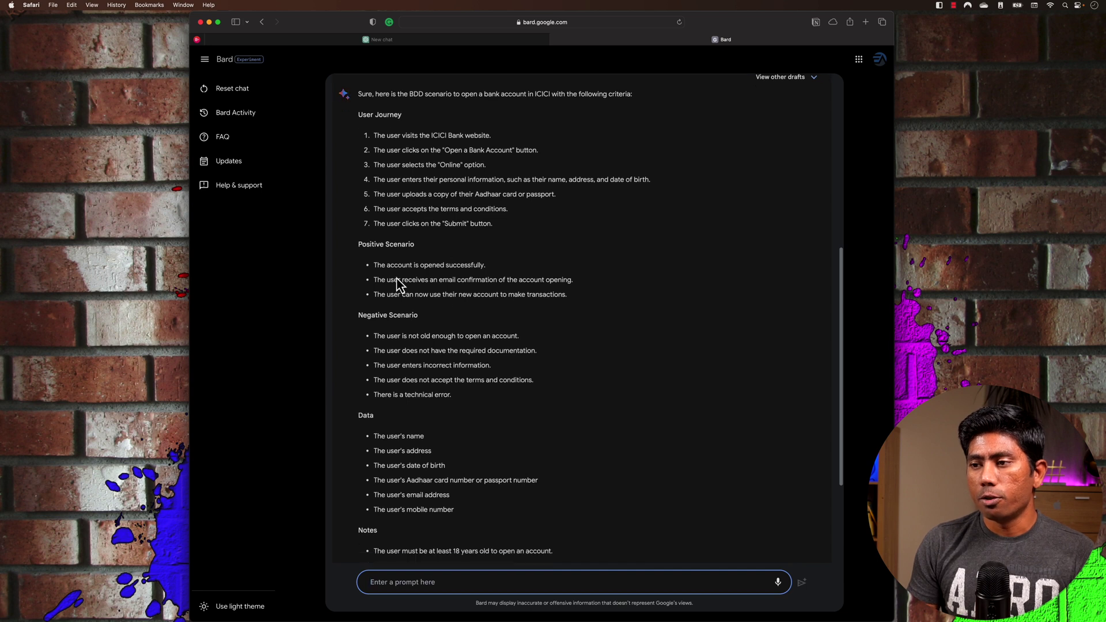
scroll(441, 340, down, 4)
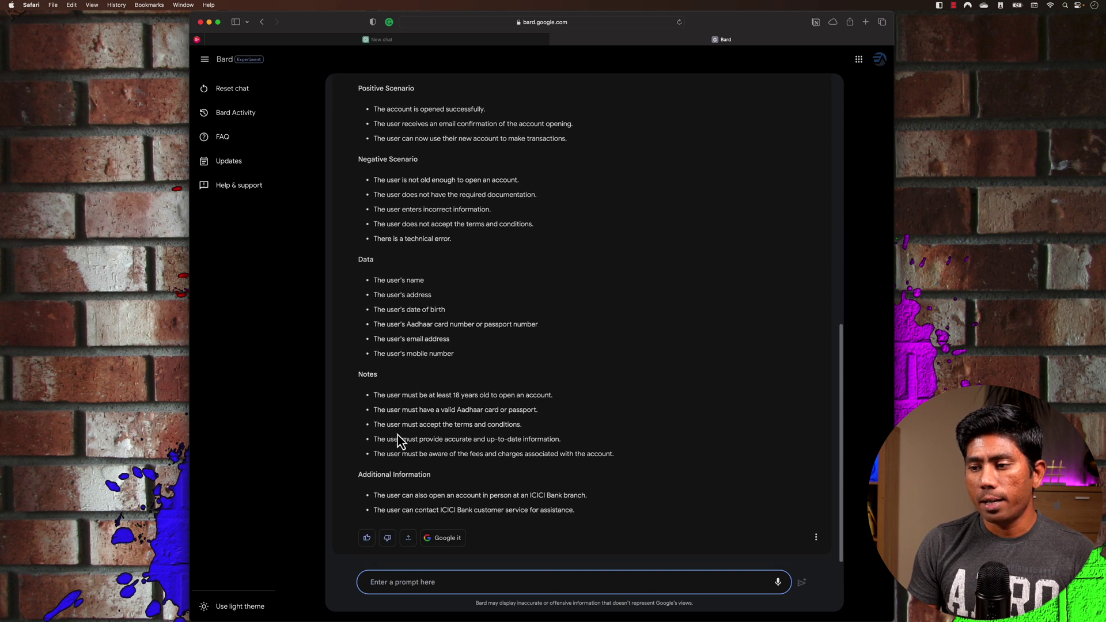
scroll(438, 441, up, 12)
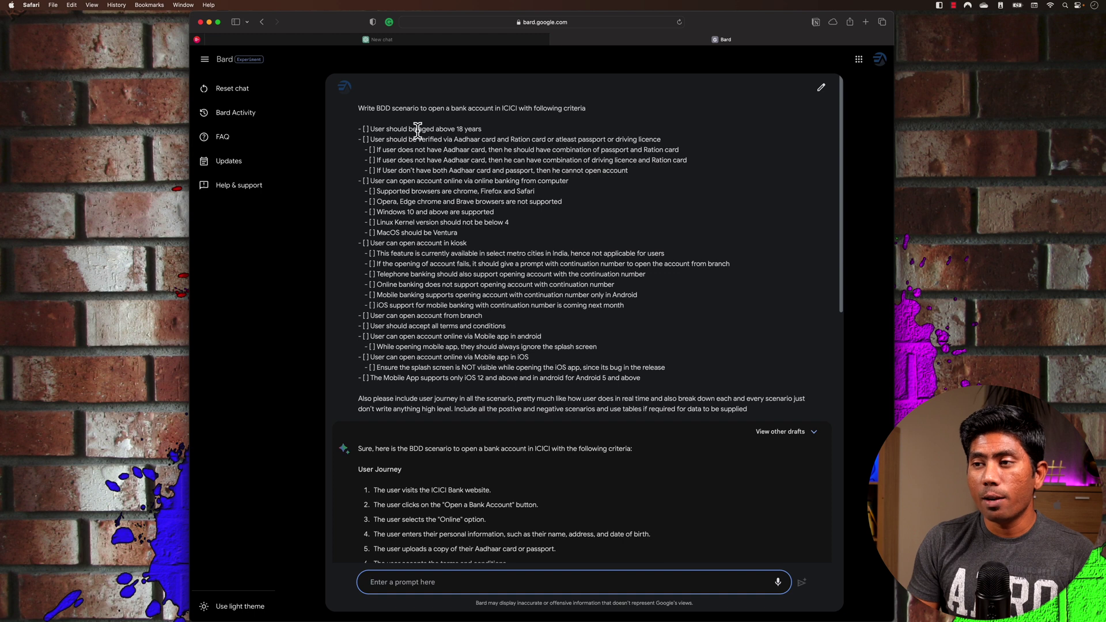
scroll(469, 390, down, 12)
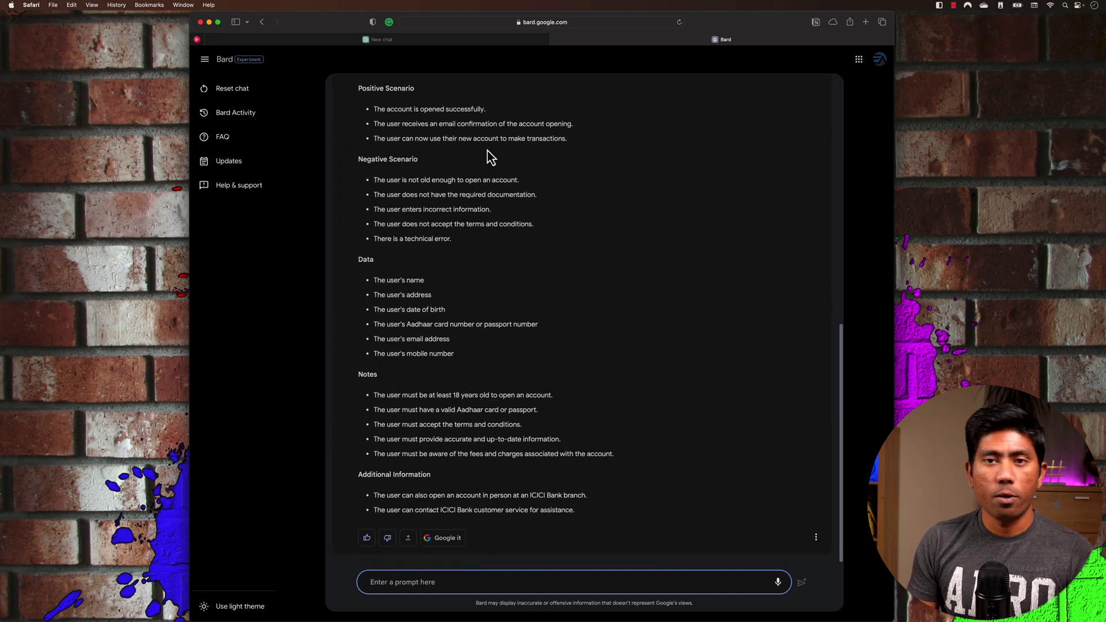
Step: Switch to ChatGPT and submit the same ICICI bank account BDD prompt in a new chat with the Default (GPT-3.5) model
click(556, 40)
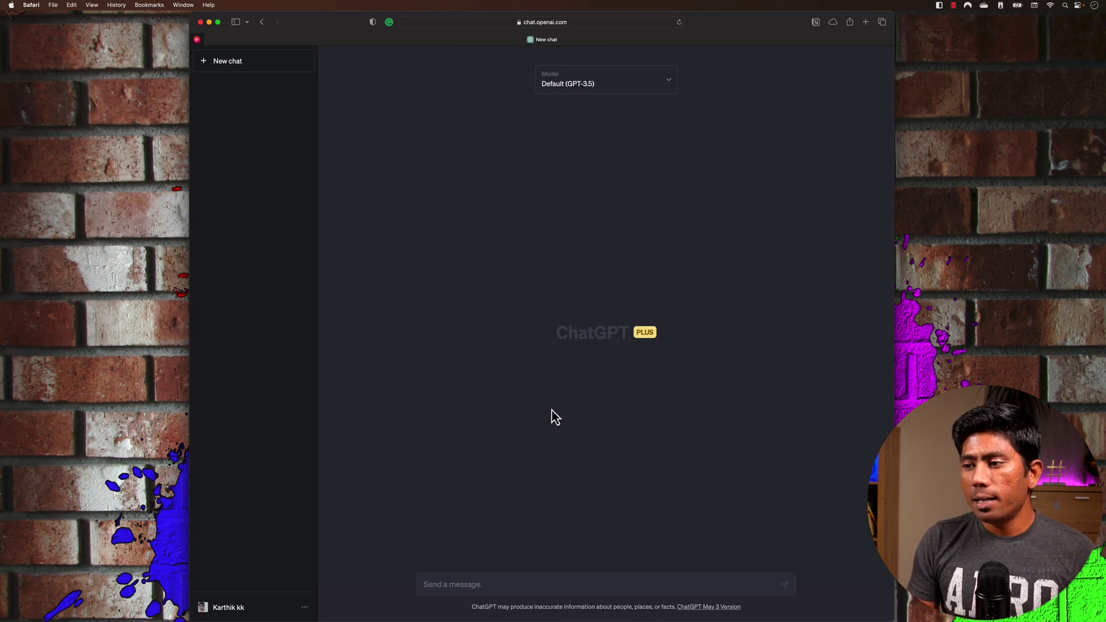
key(super+v)
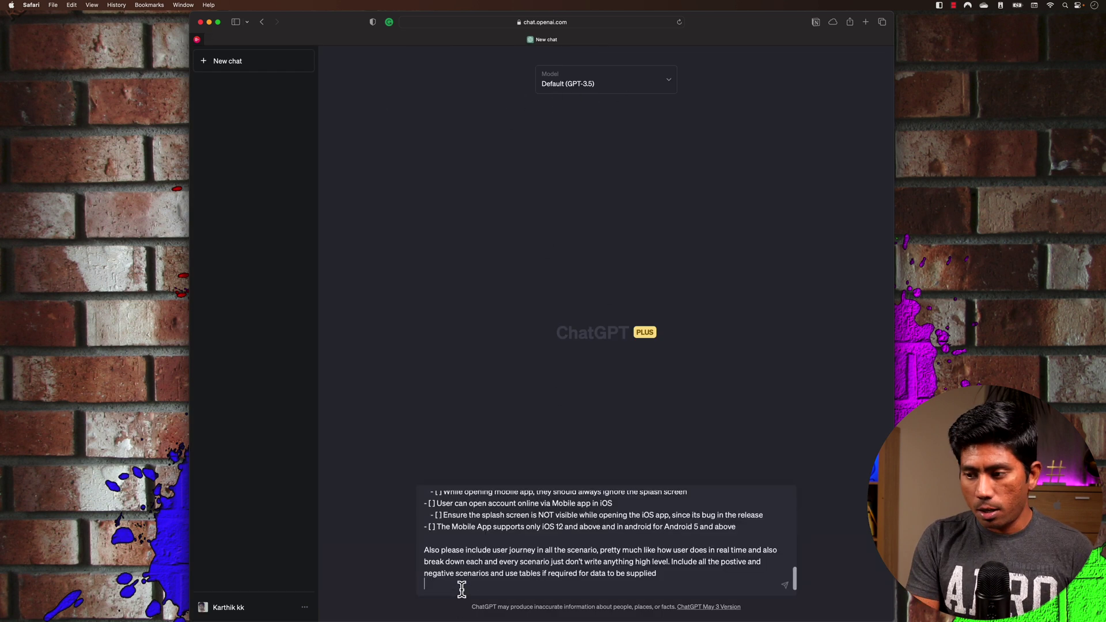
key(Return)
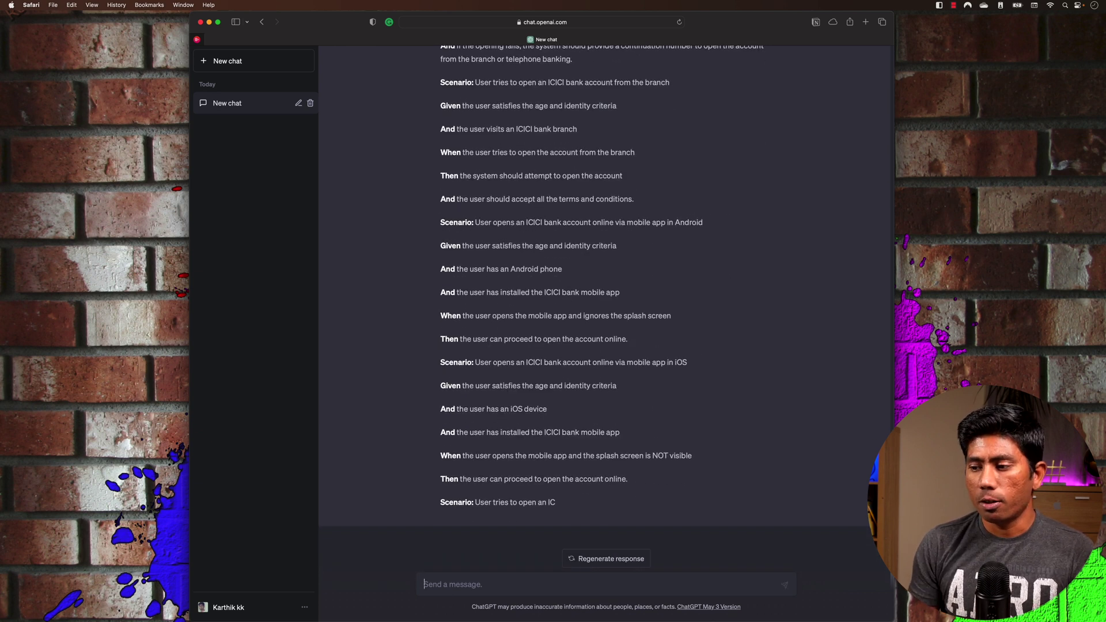
Step: Send the message "CONTINUE" to have the cut-off BDD response completed
text(CONTINUE)
key(Return)
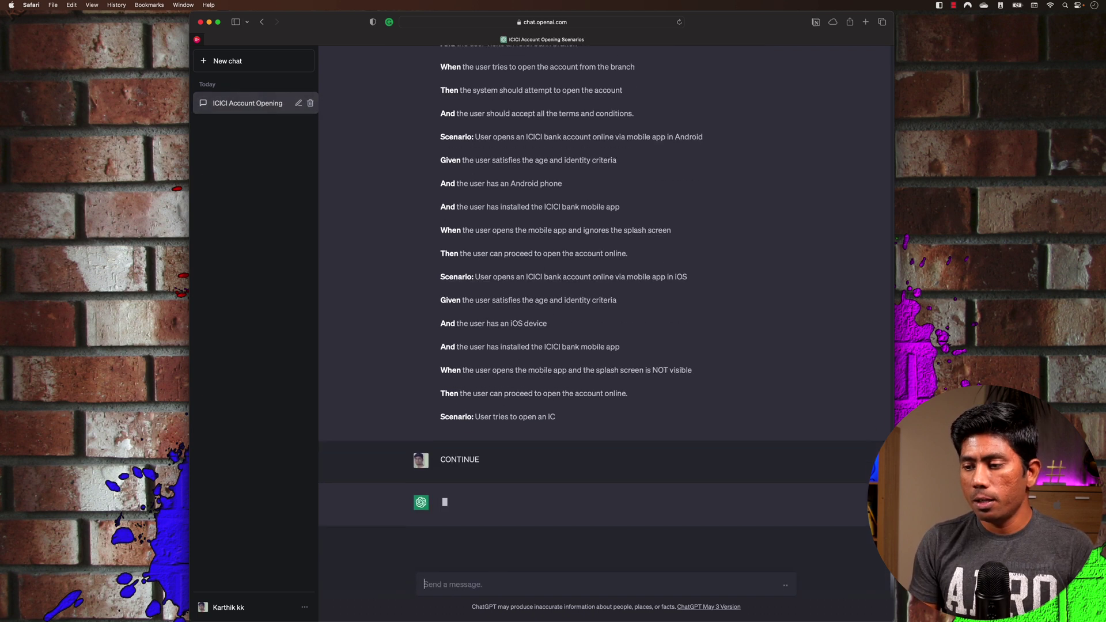
Step: Examine the start of the generated BDD feature, including the identity document combinations and the supported browser and operating system tables
scroll(518, 505, up, 5)
scroll(519, 506, up, 10)
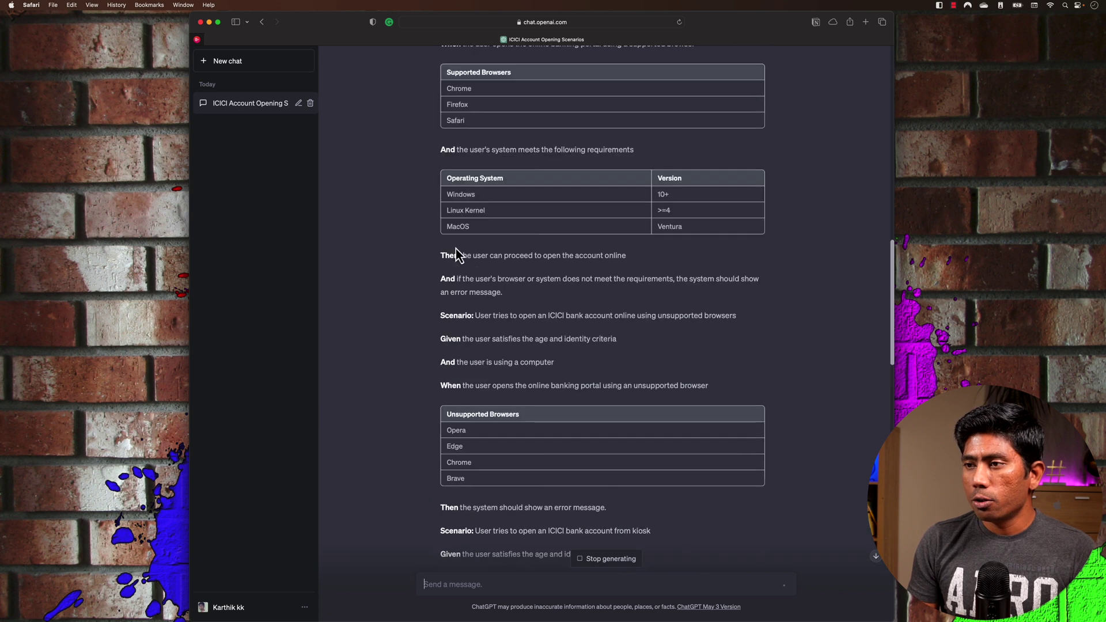
scroll(468, 314, up, 10)
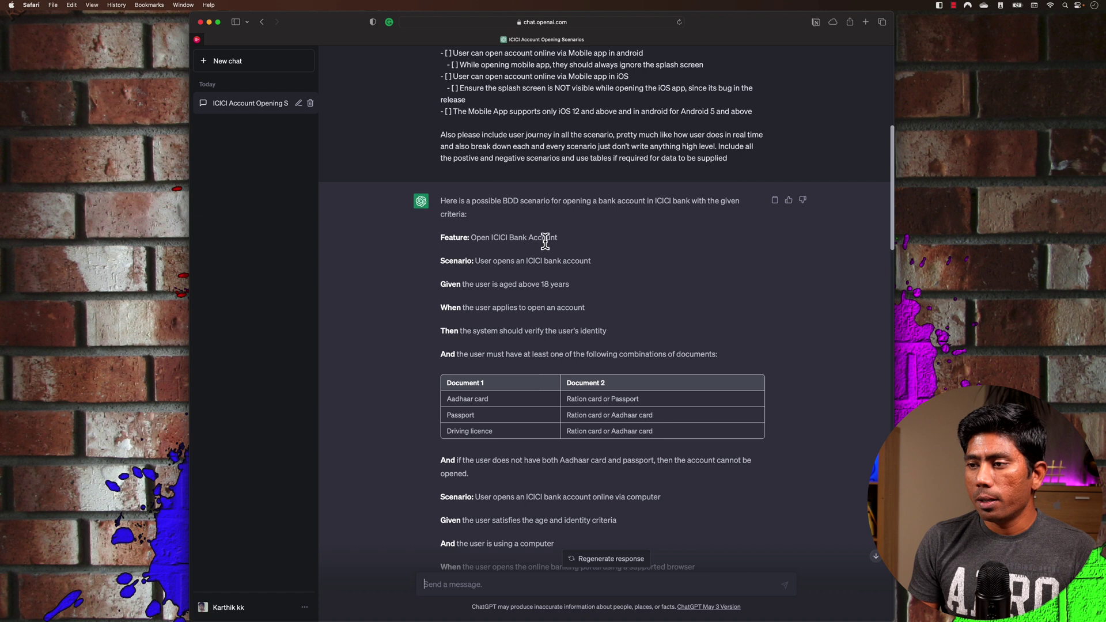
scroll(488, 297, down, 1)
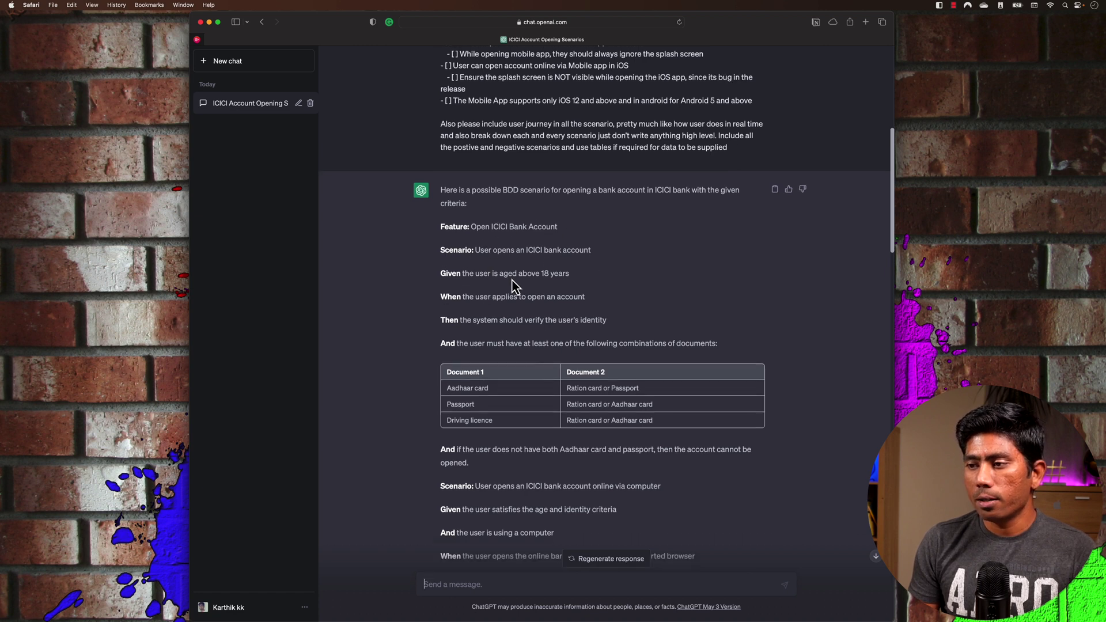
scroll(484, 321, down, 1)
scroll(486, 320, down, 1)
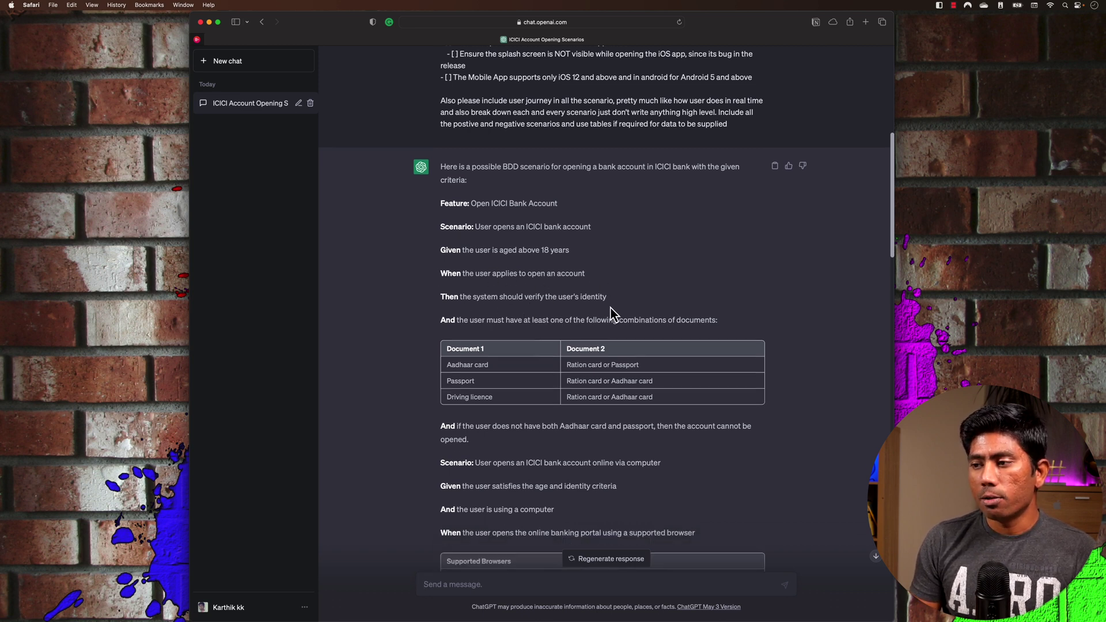
scroll(500, 336, down, 2)
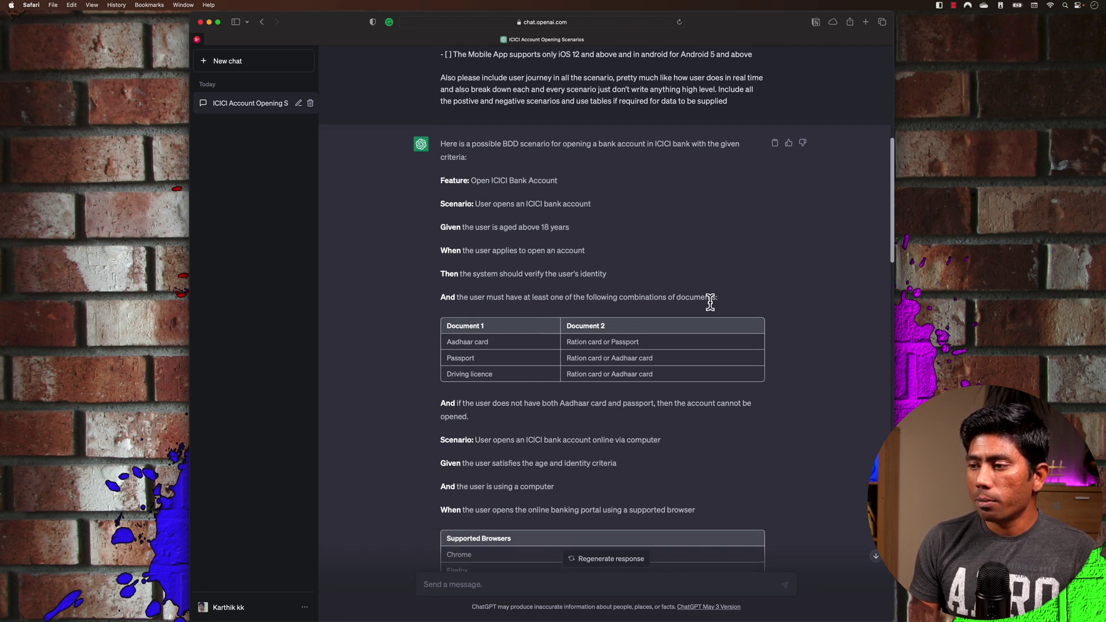
scroll(667, 334, down, 3)
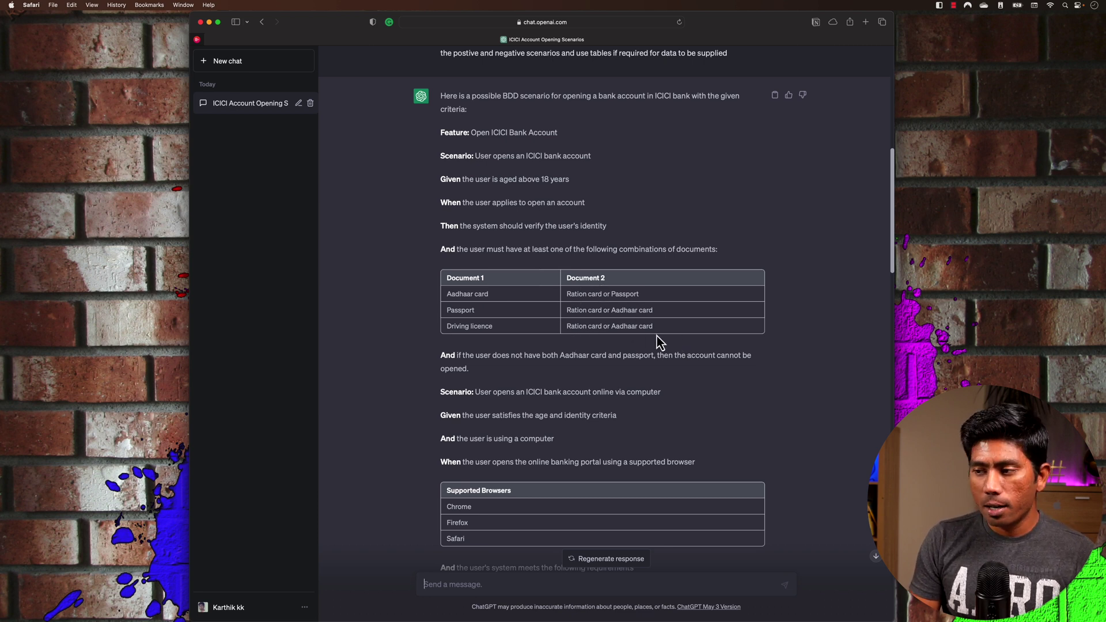
Step: Compare the original prompt's criteria with the generated computer, kiosk, branch, mobile app and telephone banking scenarios through to the closing summary
key(super+Tab)
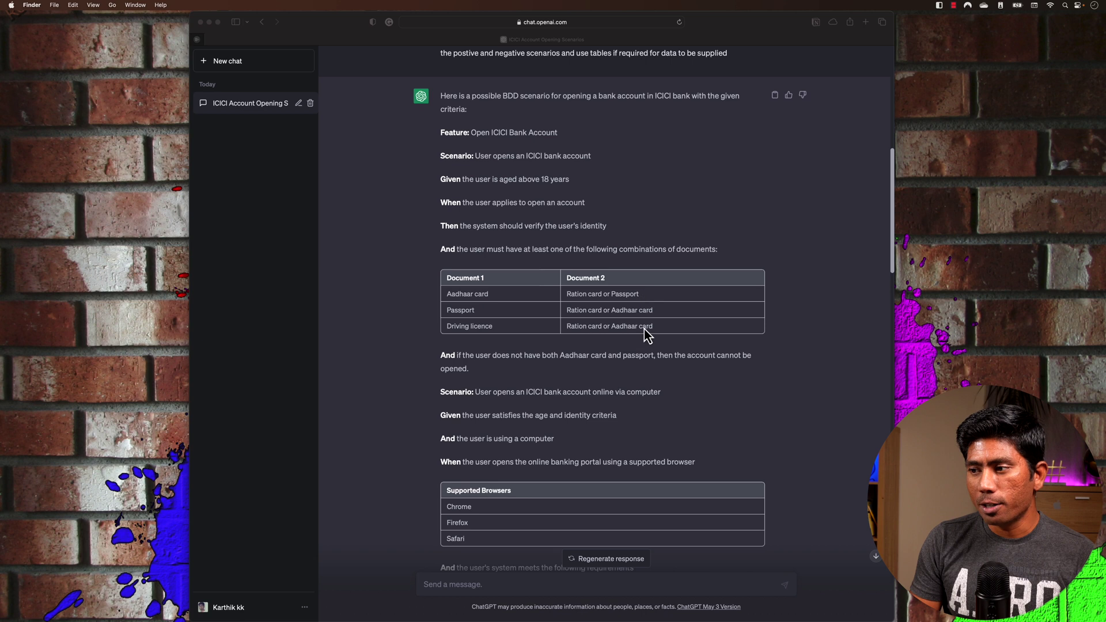
scroll(645, 326, up, 10)
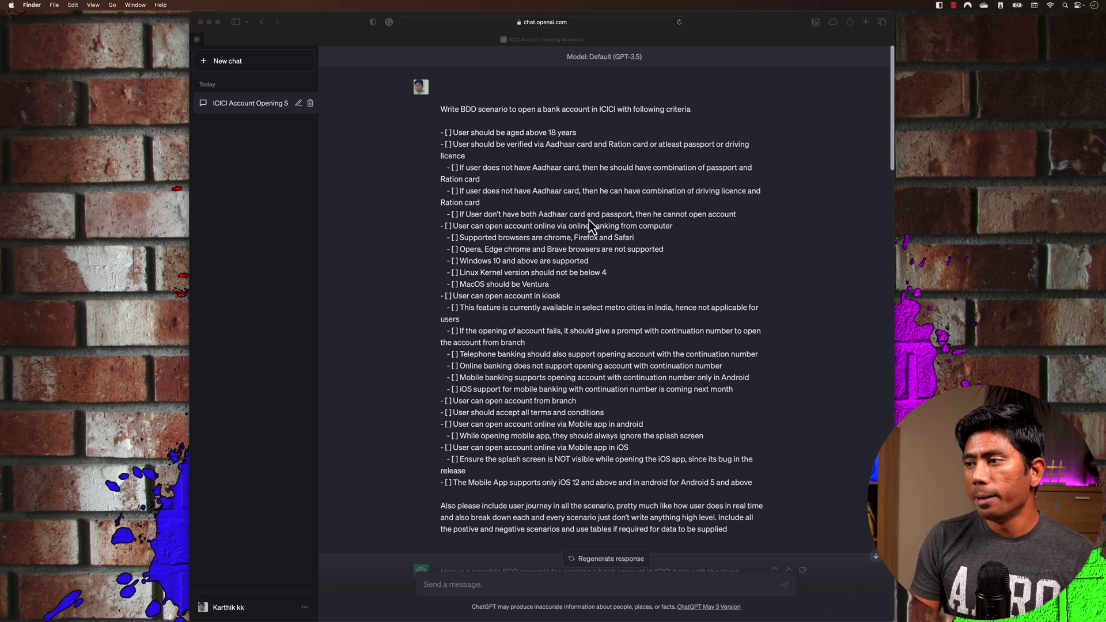
scroll(593, 222, down, 1)
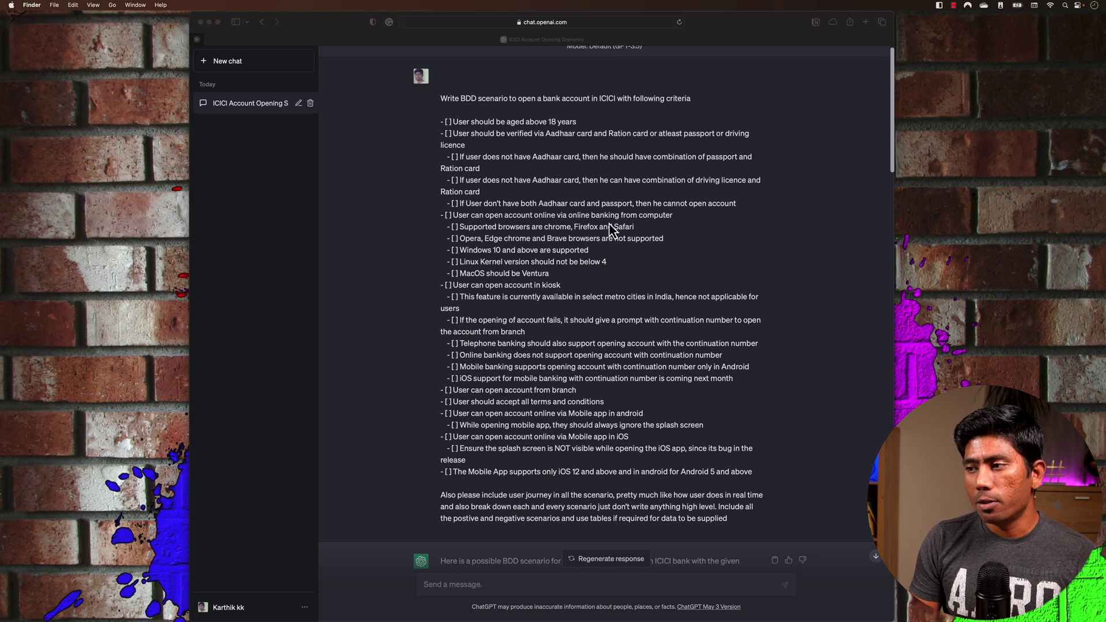
scroll(616, 267, down, 20)
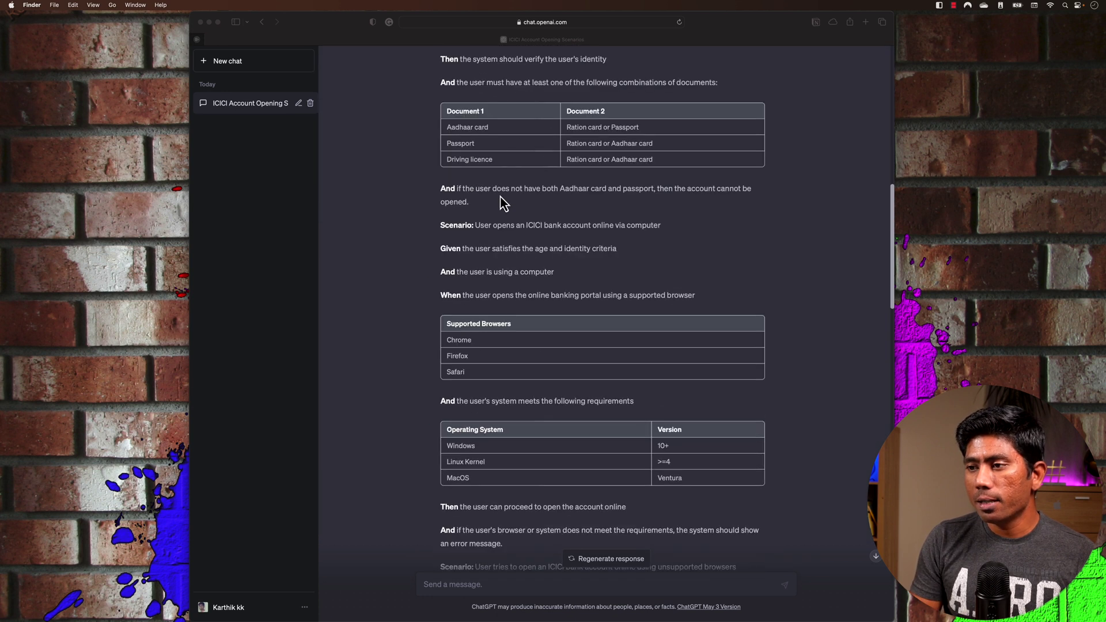
scroll(586, 226, down, 20)
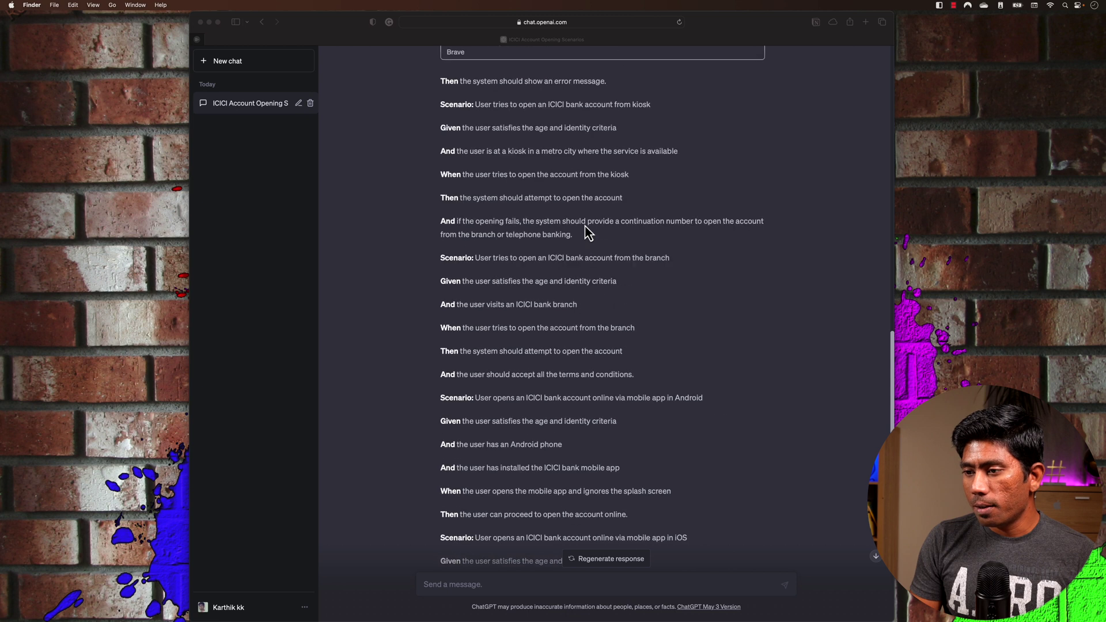
scroll(587, 230, down, 15)
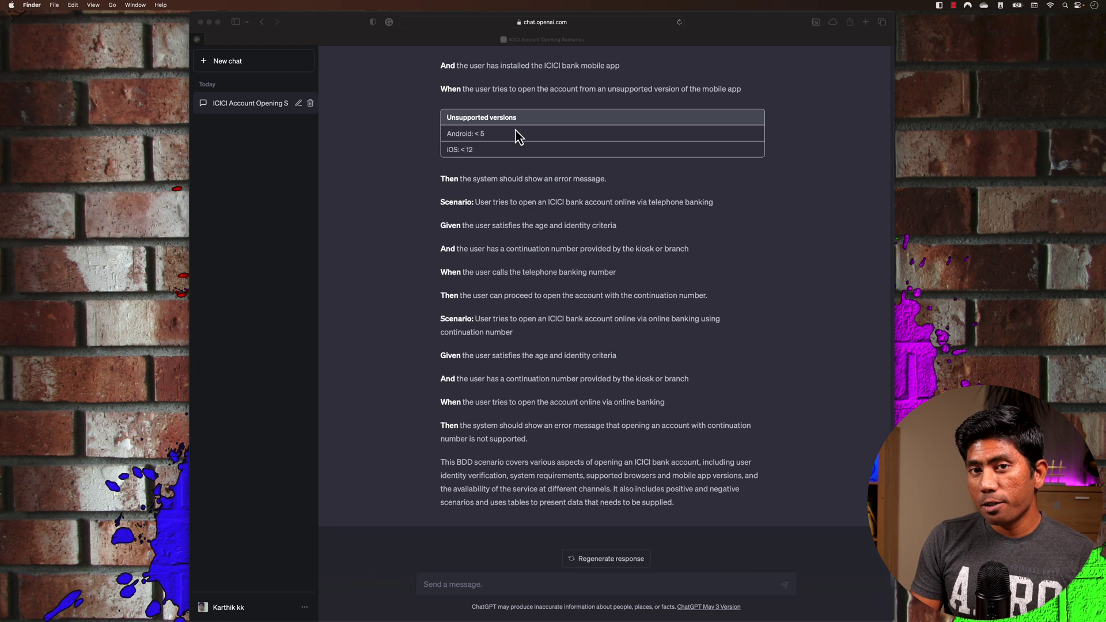
scroll(484, 131, up, 2)
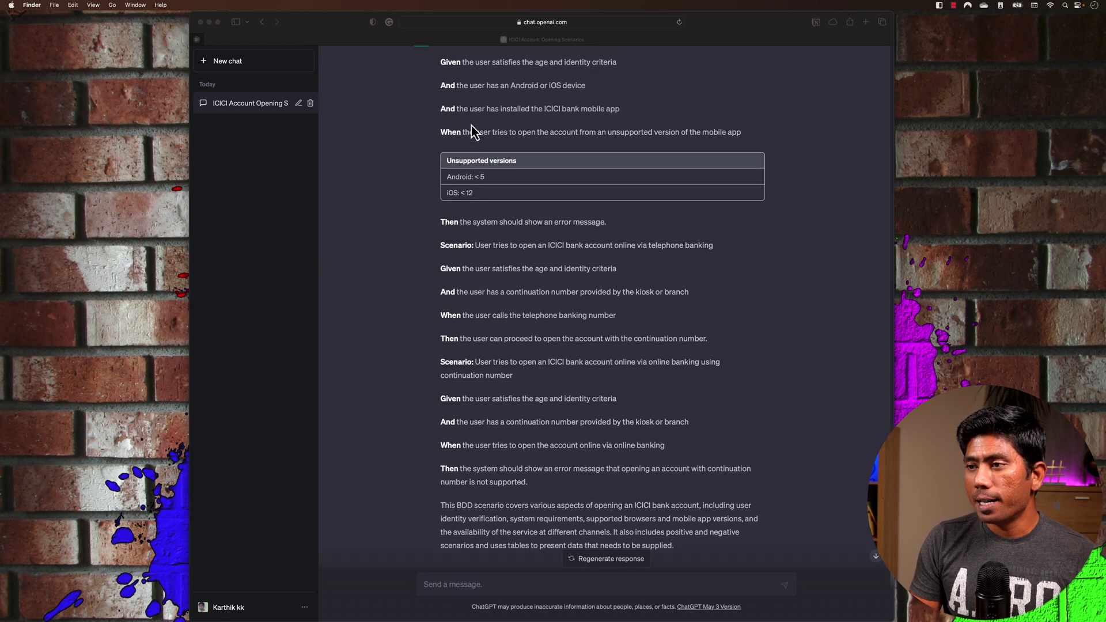
Step: Examine the unsupported mobile app versions table, the remaining scenarios of the continued response and the original prompt
click(449, 164)
triple_click(450, 176)
drag(450, 175, 443, 161)
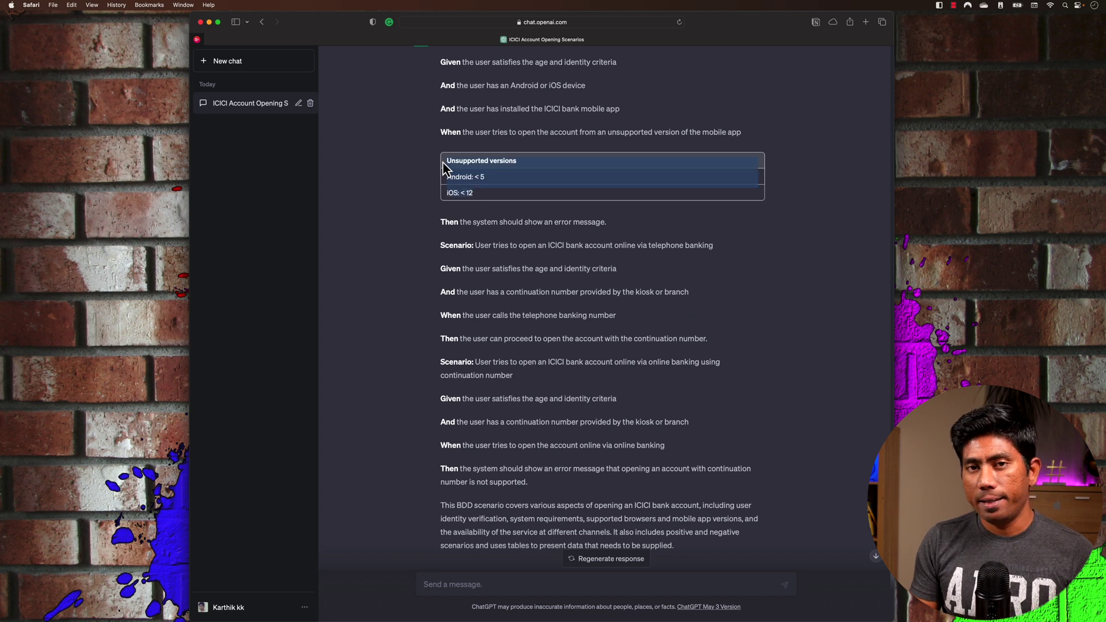
scroll(444, 168, up, 5)
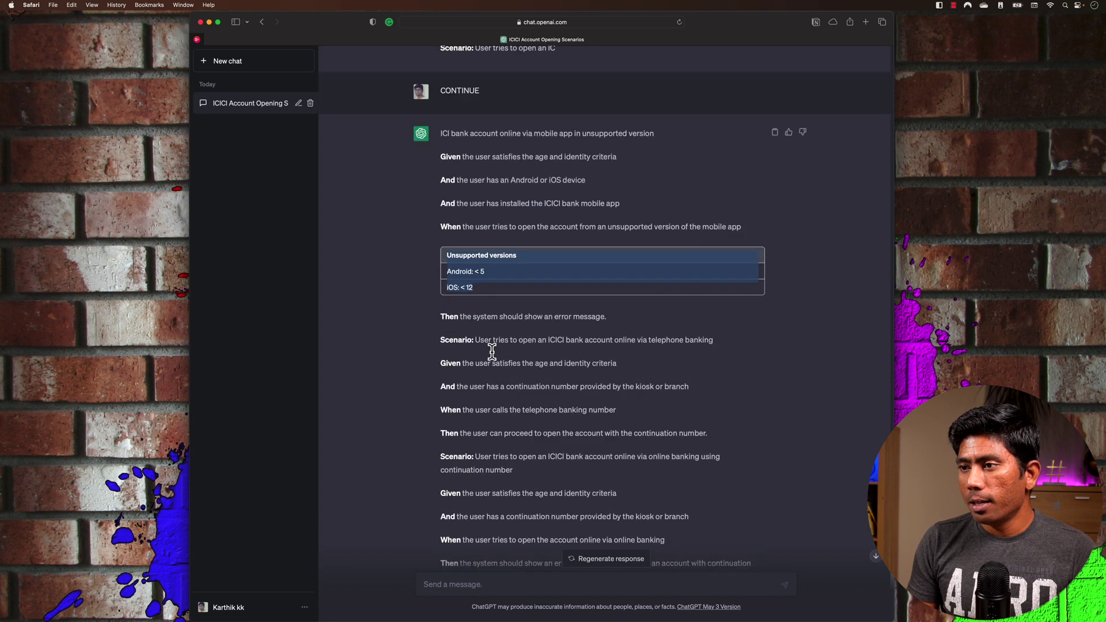
scroll(544, 406, down, 5)
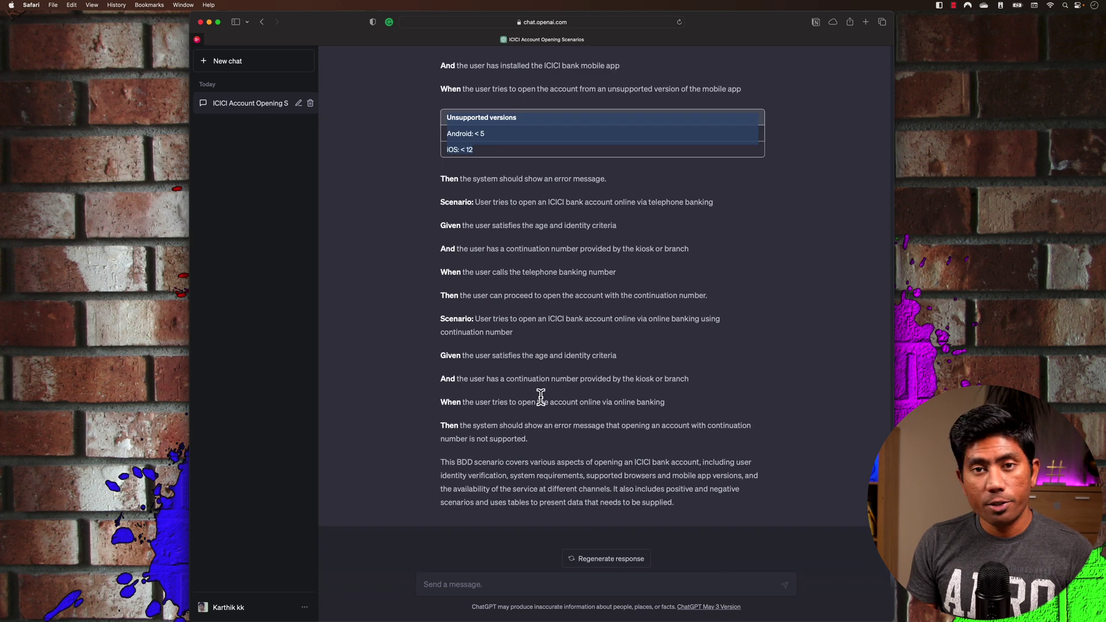
scroll(540, 397, up, 20)
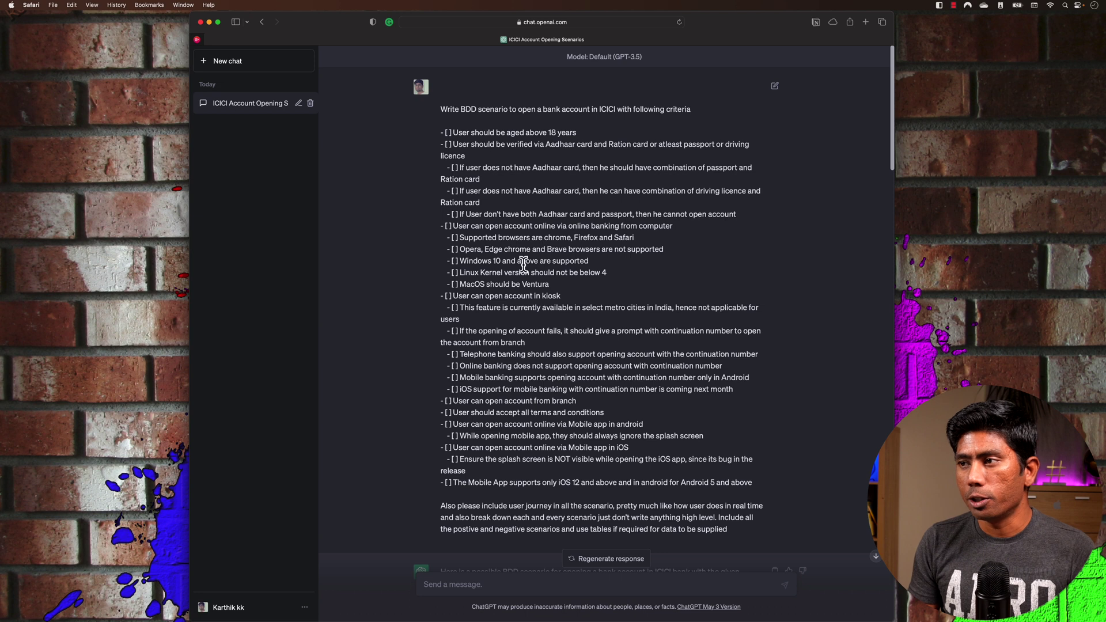
Step: Submit the same ICICI bank account BDD prompt in a new chat with the GPT-4 model
click(214, 68)
click(610, 87)
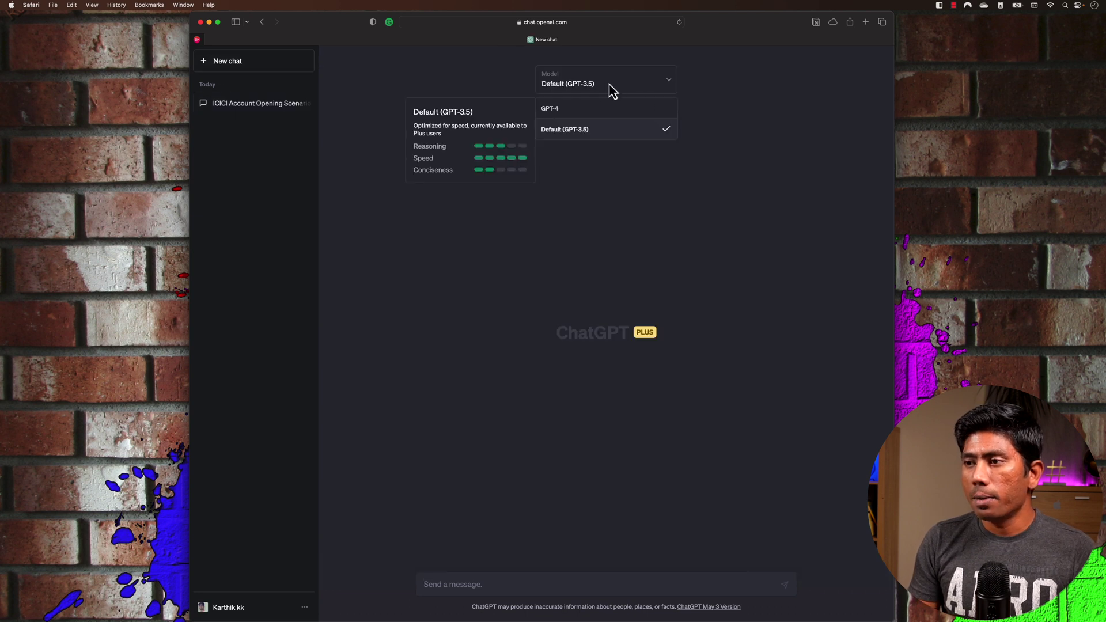
click(562, 114)
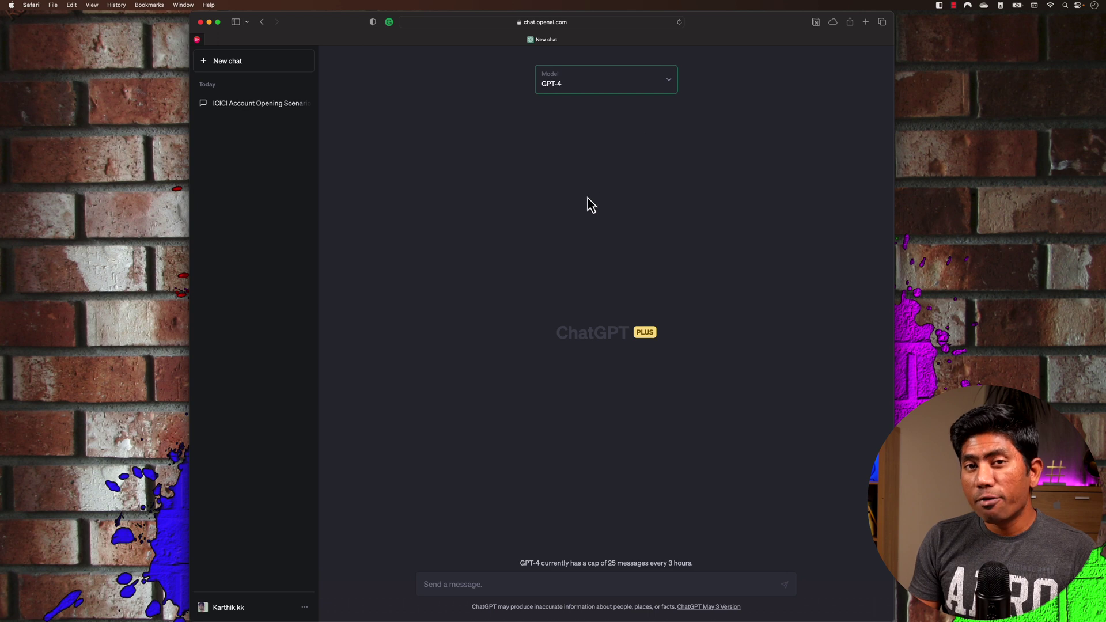
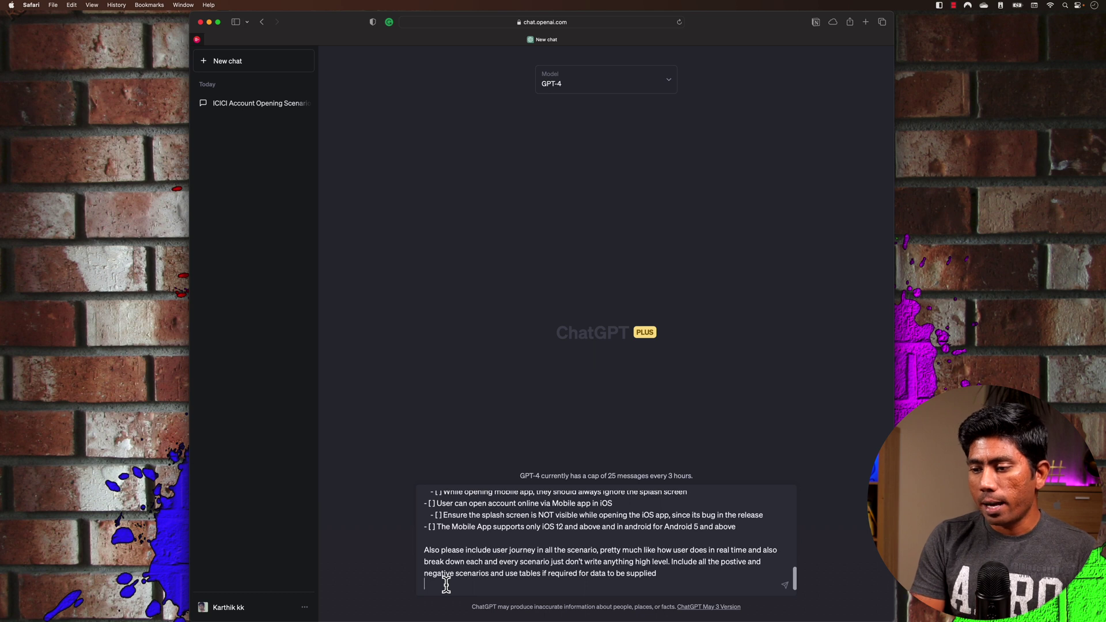
key(Return)
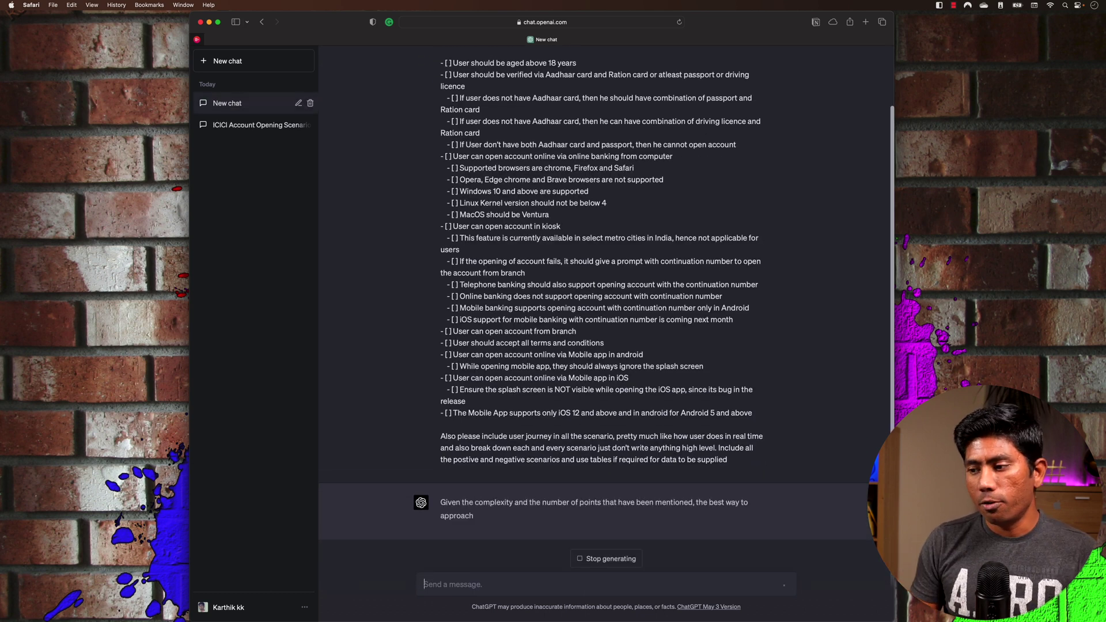
Step: Examine the age verification and browser scenarios as they generate, checking them against the prompt's unsupported browsers criterion
scroll(589, 375, down, 1)
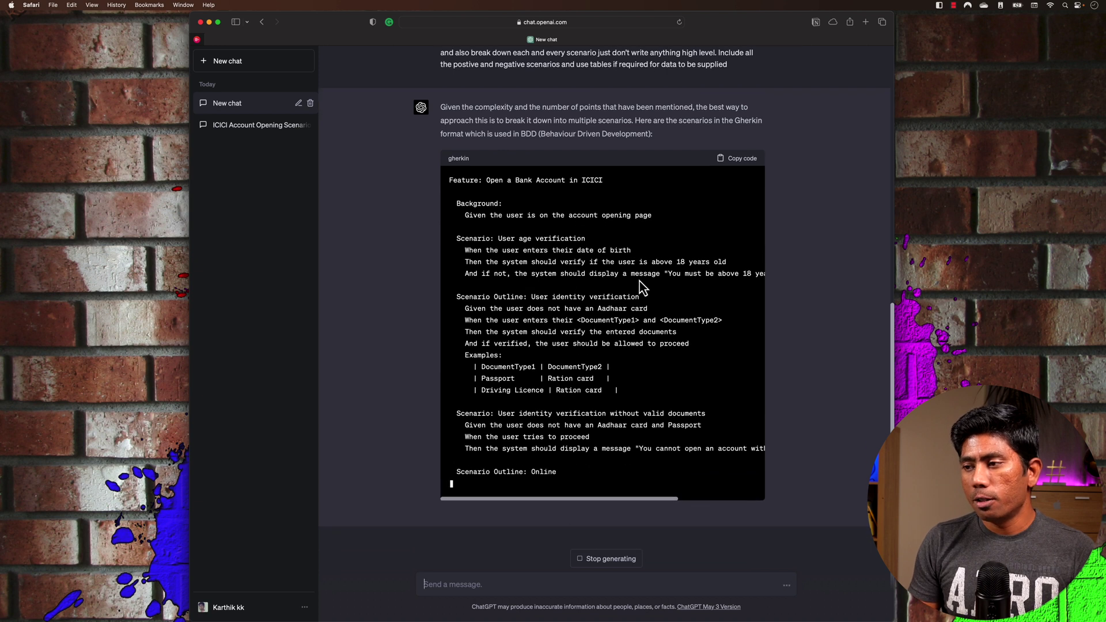
scroll(709, 258, right, 5)
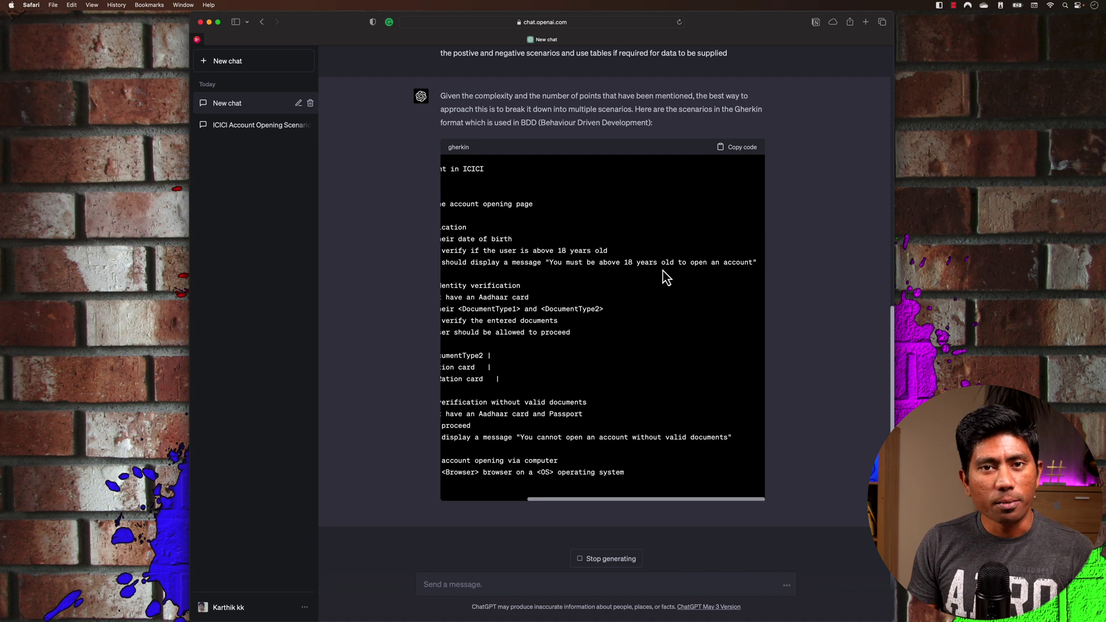
drag(654, 264, 402, 249)
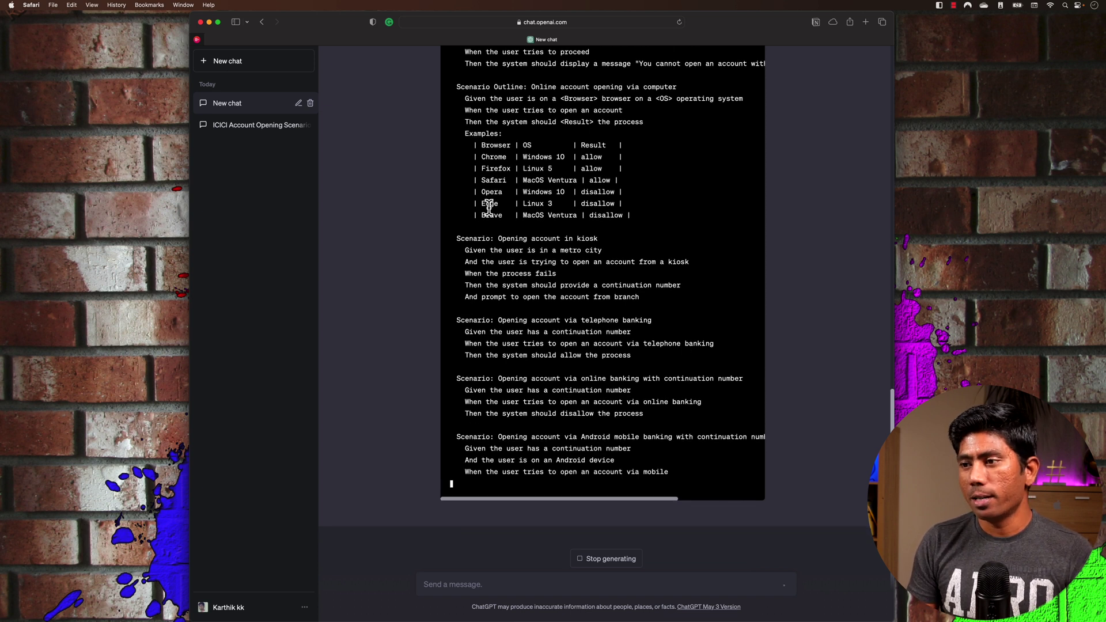
scroll(502, 248, up, 20)
scroll(500, 288, down, 1)
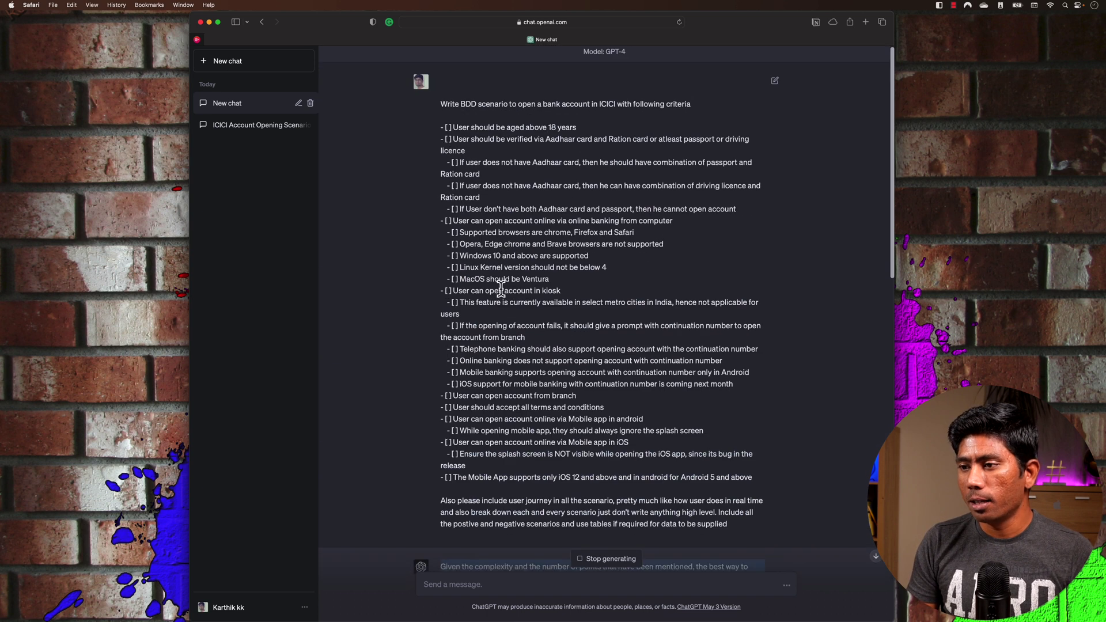
drag(460, 244, 689, 246)
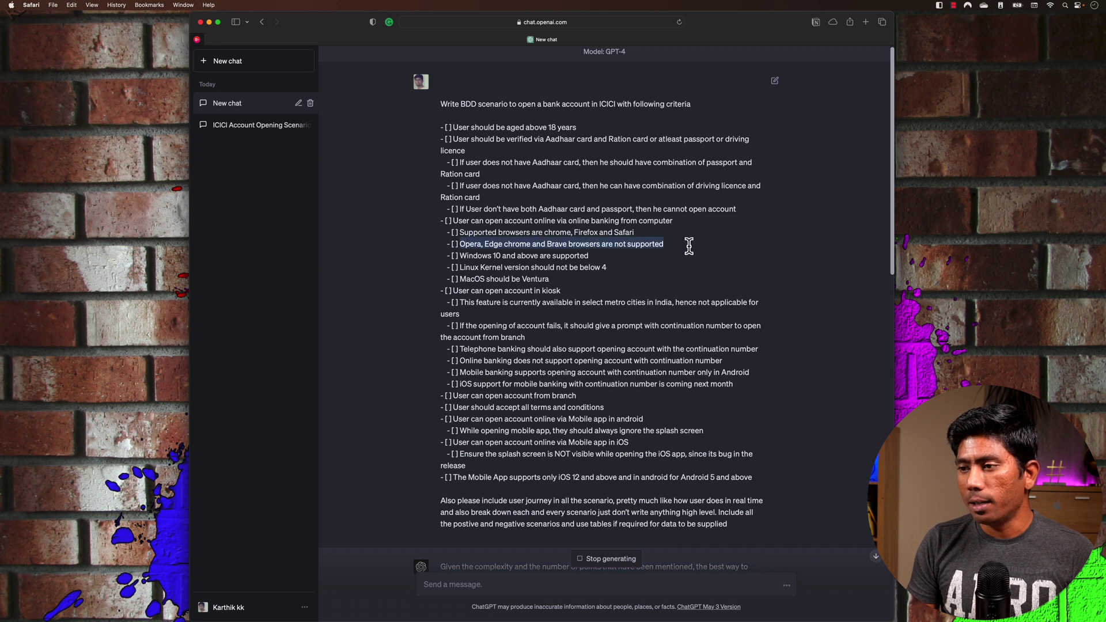
scroll(594, 345, down, 20)
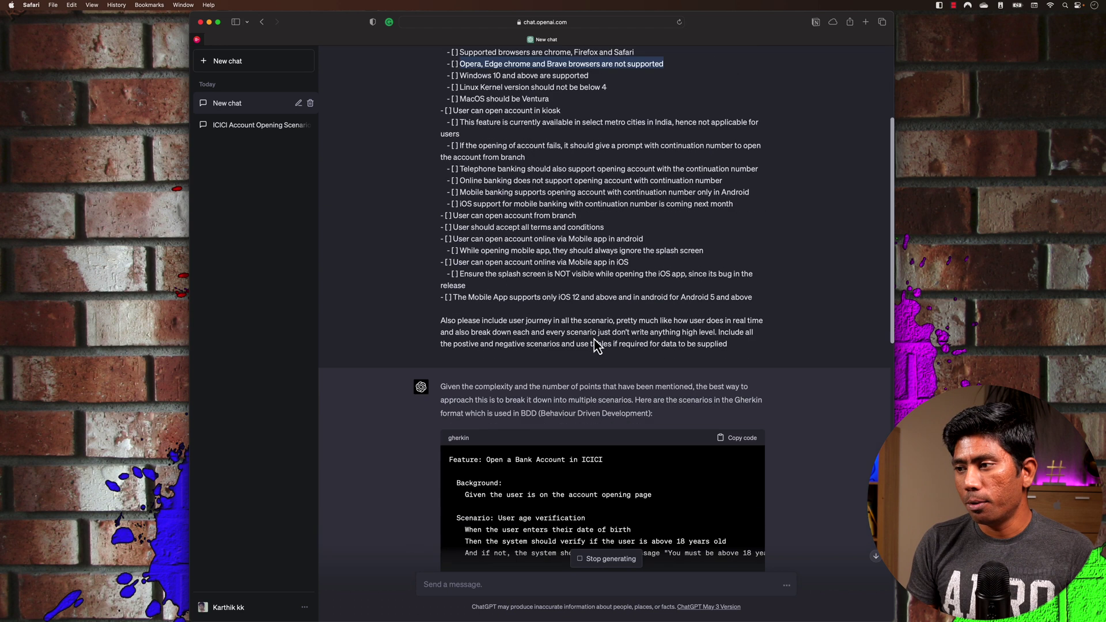
Step: Read through the Android and iOS continuation number, terms and conditions, and mobile app scenarios at the end of the response
scroll(608, 367, down, 3)
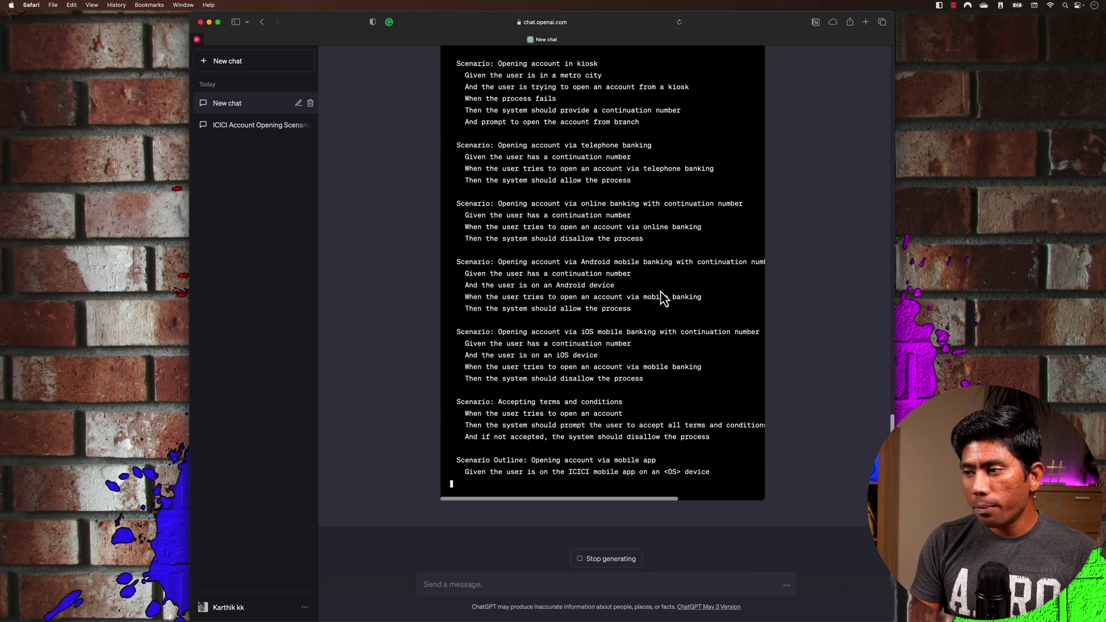
drag(573, 252, 623, 298)
drag(519, 322, 636, 367)
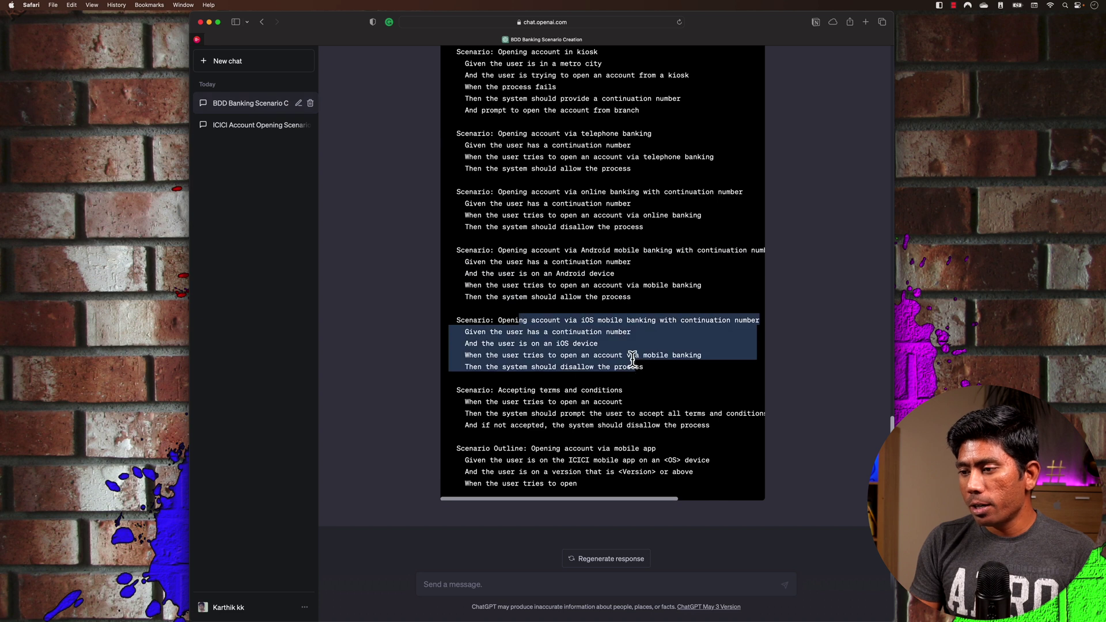
drag(526, 390, 626, 427)
drag(532, 448, 615, 483)
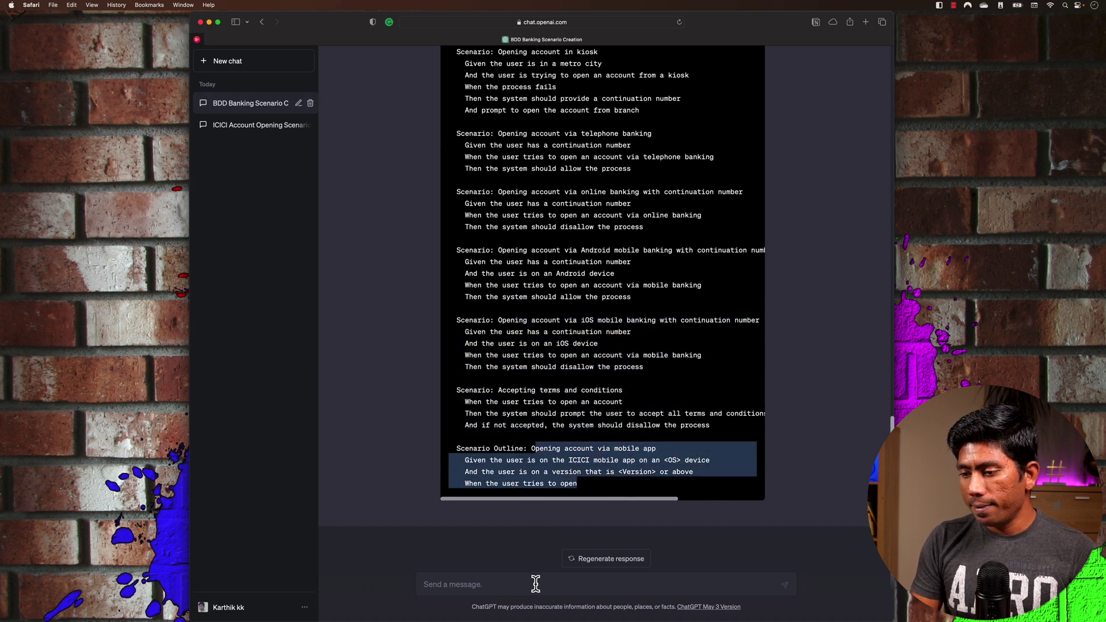
Step: Send the message "continue" to have the cut-off mobile app scenario outline completed
click(493, 582)
text(con)
key(Return)
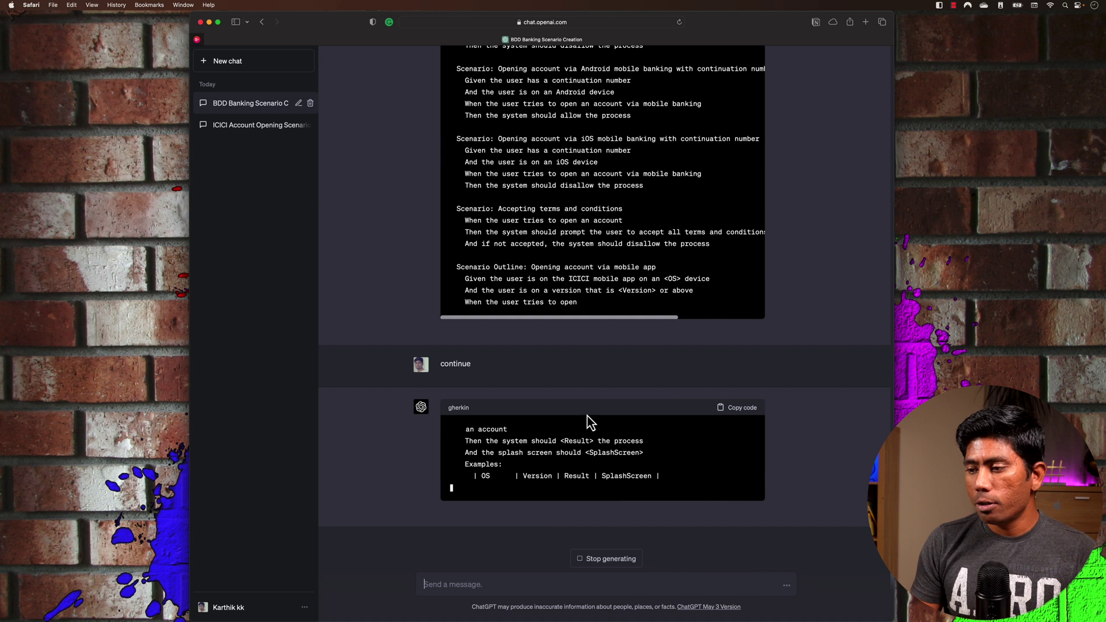
Step: Compare the full criteria list in the original prompt with all generated Gherkin scenarios down to the end of the continued response
scroll(649, 364, up, 20)
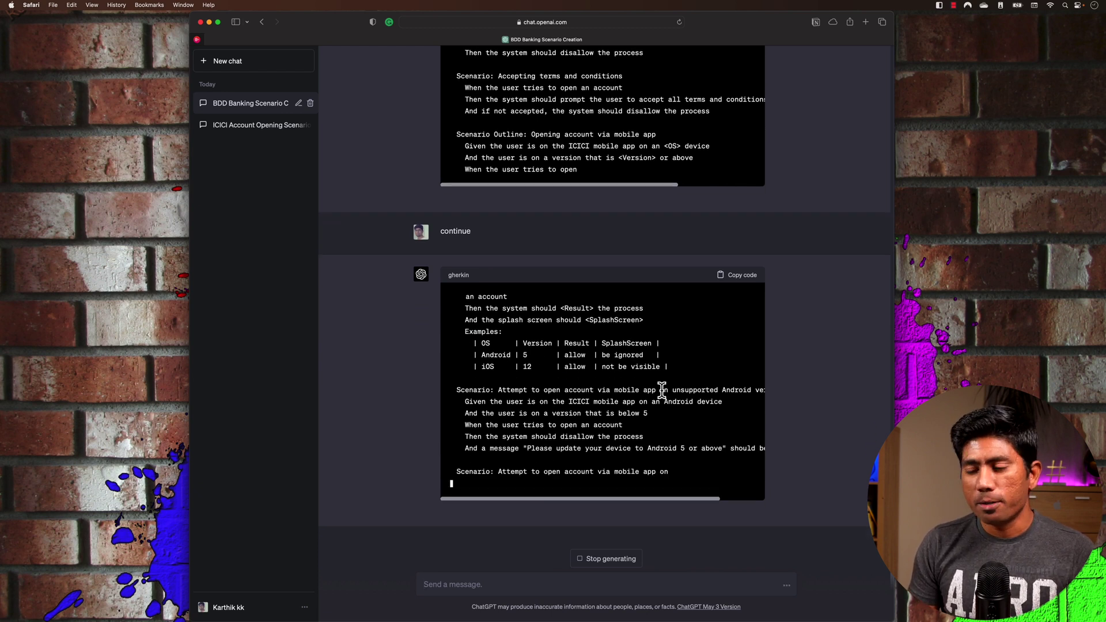
scroll(623, 381, up, 15)
scroll(619, 379, down, 10)
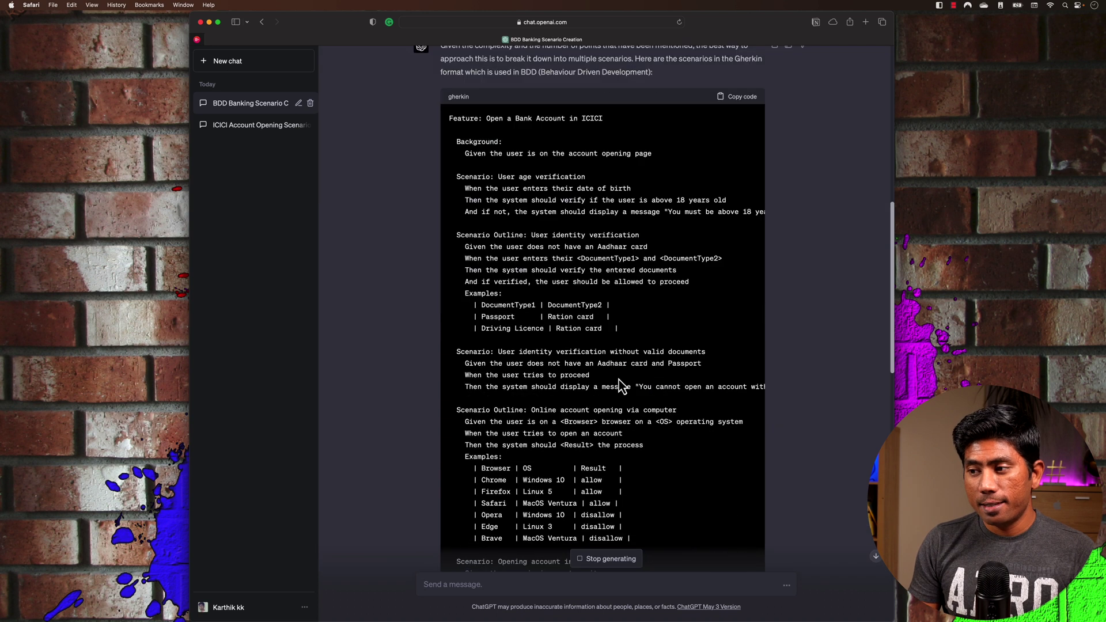
scroll(618, 379, up, 15)
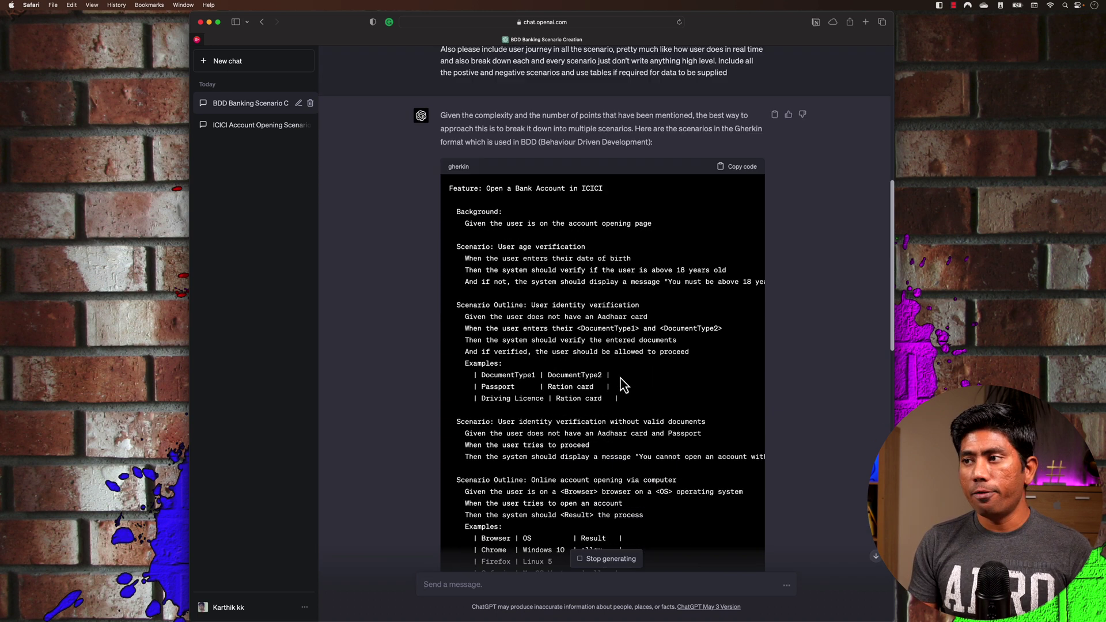
drag(436, 110, 760, 486)
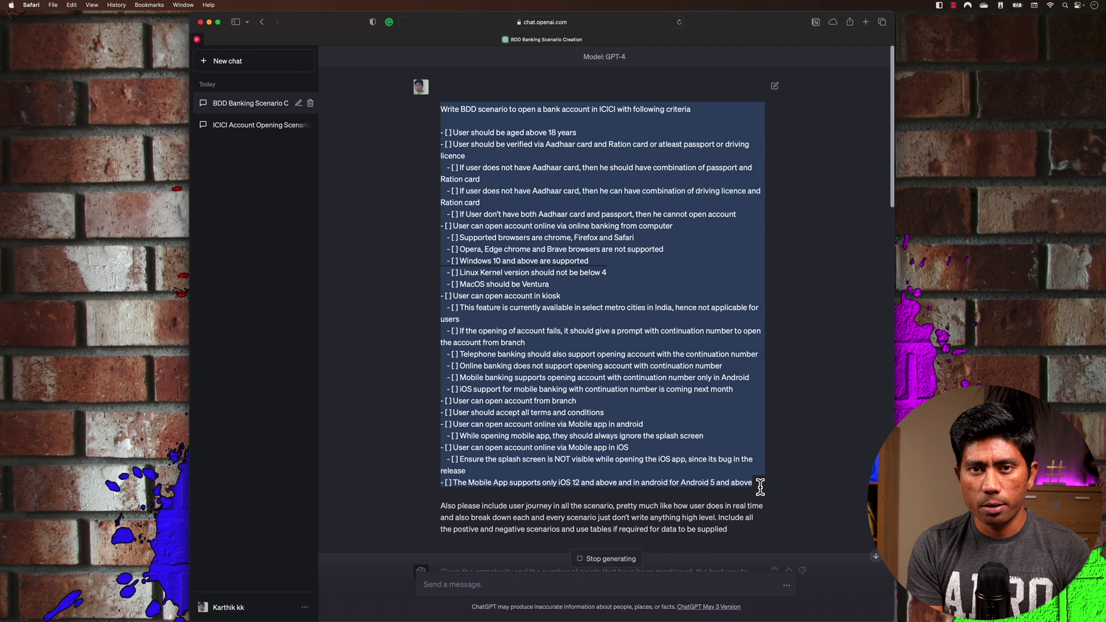
scroll(710, 482, down, 20)
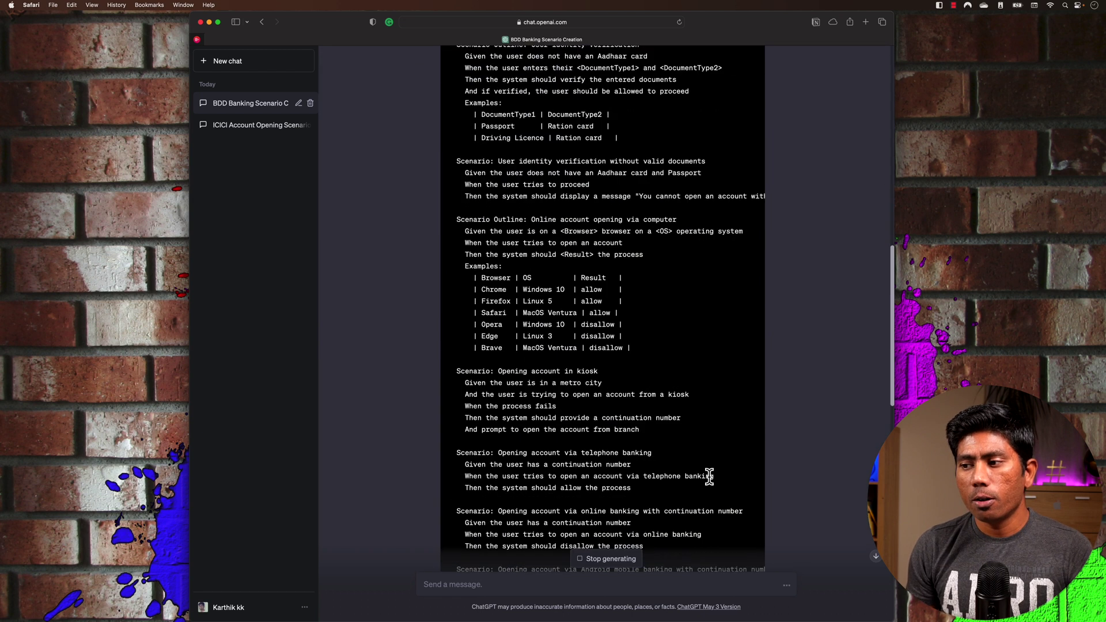
scroll(711, 482, down, 5)
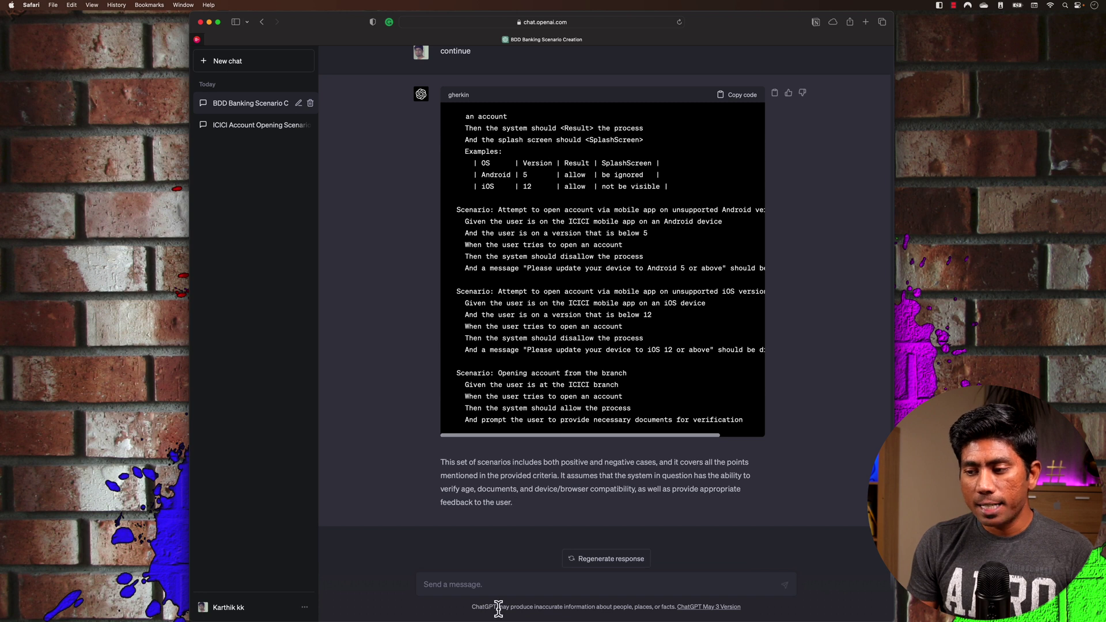
Step: Send the follow-up message "Can you please extend with even more negative scenarios for all the above scenario"
click(488, 586)
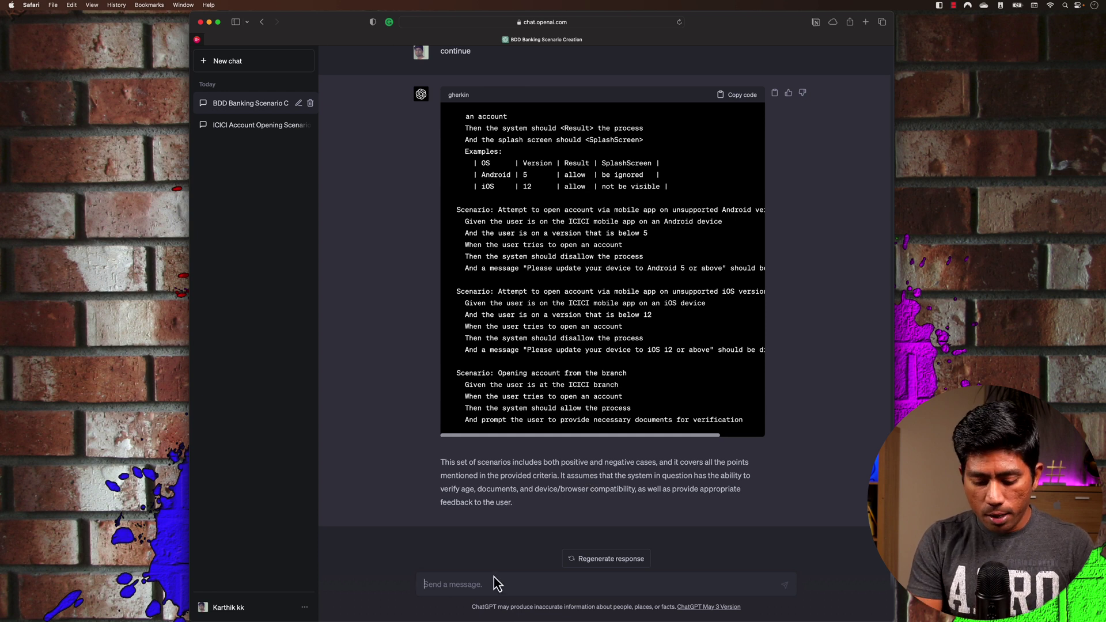
text(Can you please extend with )
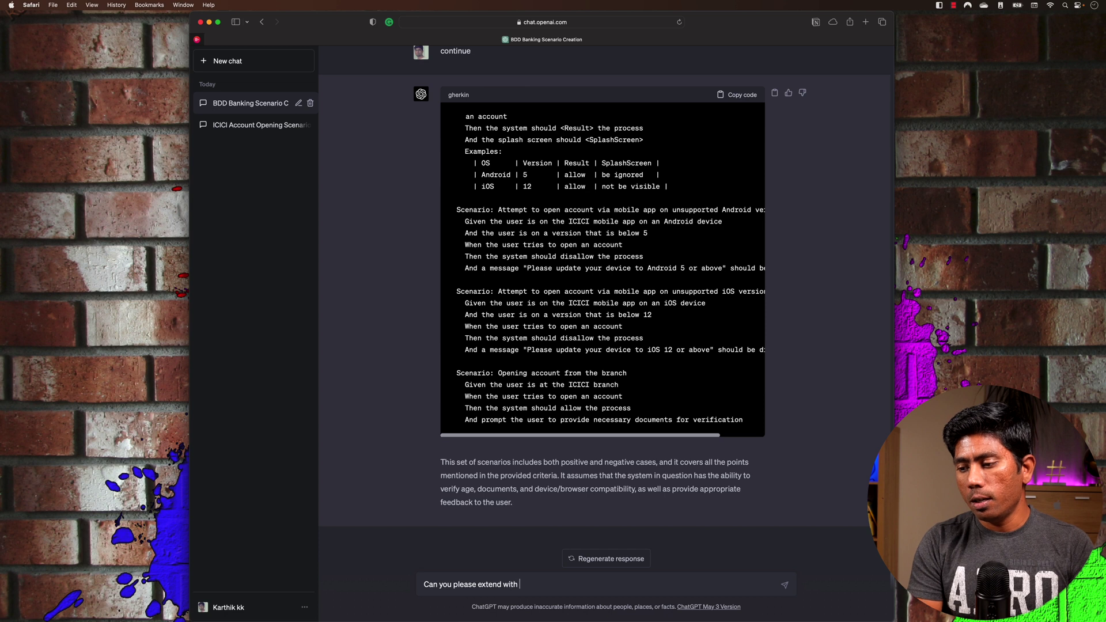
text(even more negative scenarios)
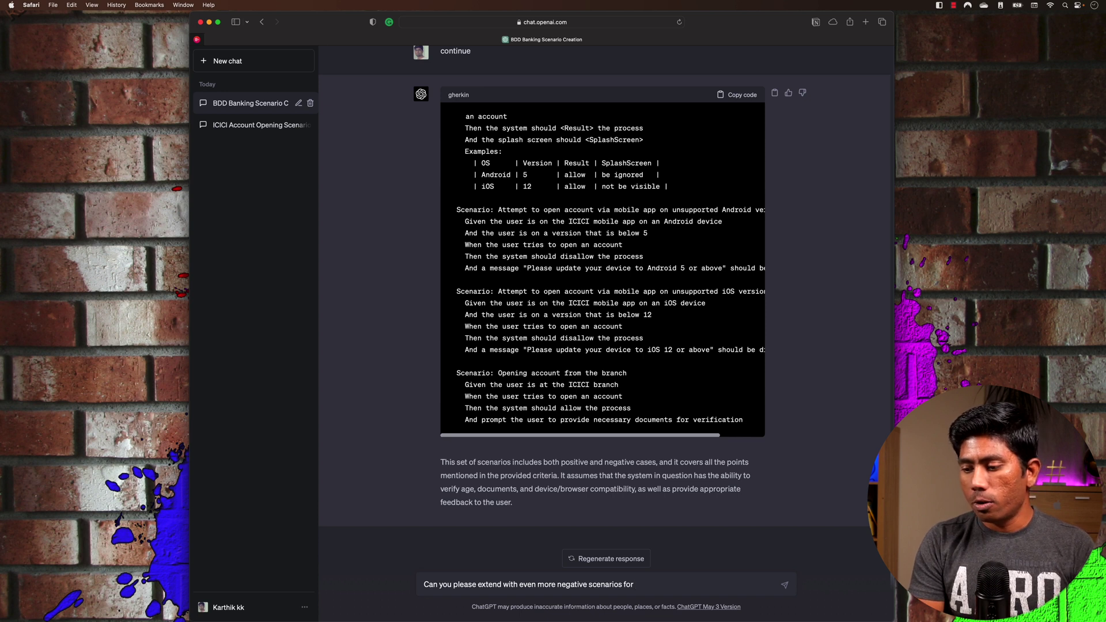
text(for all the above wsc)
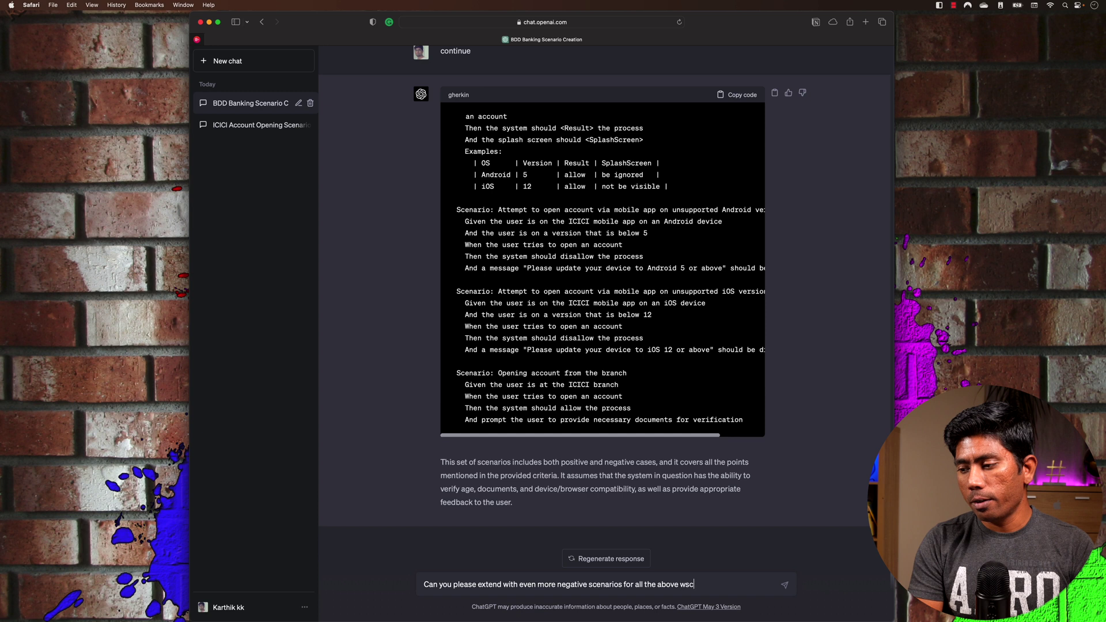
key(BackSpace)
key(BackSpace)
key(BackSpace)
text(scneario)
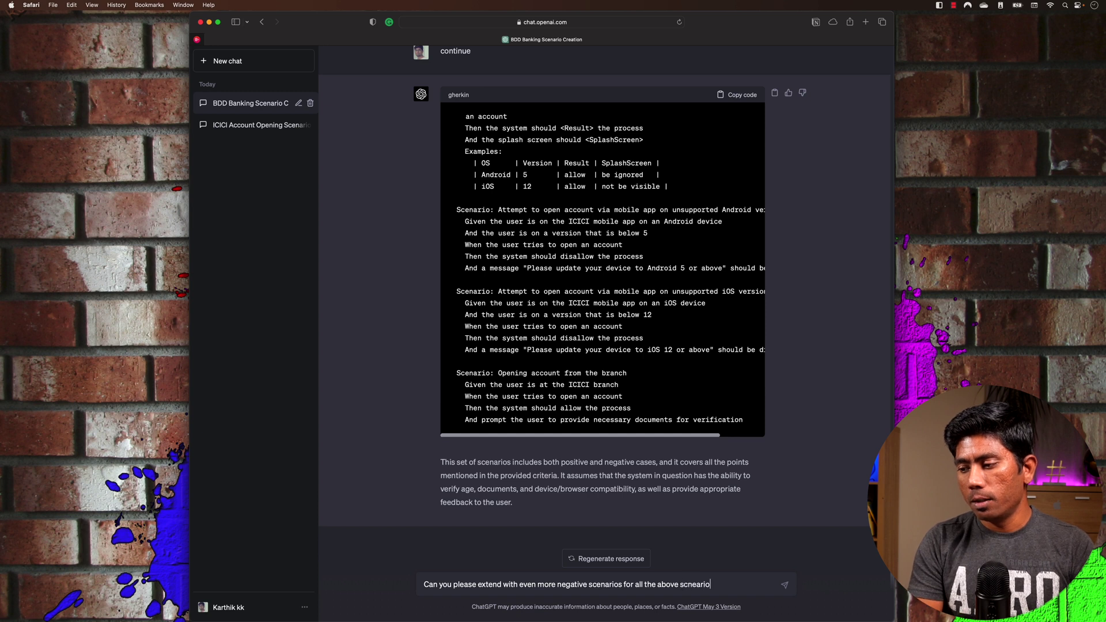
key(BackSpace)
text(enar)
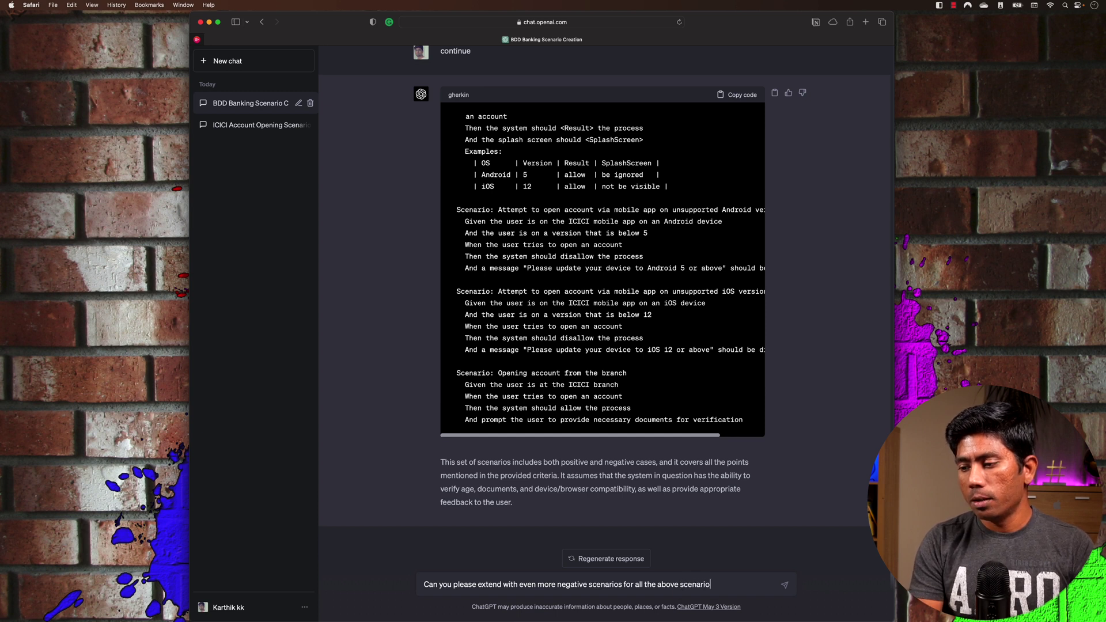
key(Return)
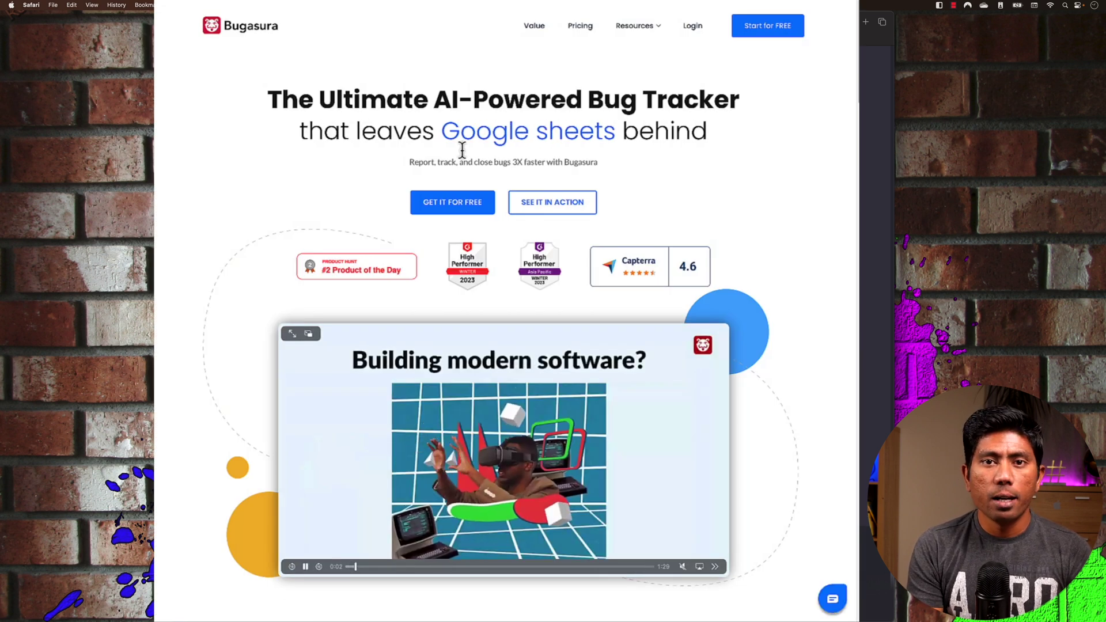
Step: Look through the Bugasura homepage's sections on AI-powered issue tracking, agility, collaboration and integrations
scroll(714, 229, down, 10)
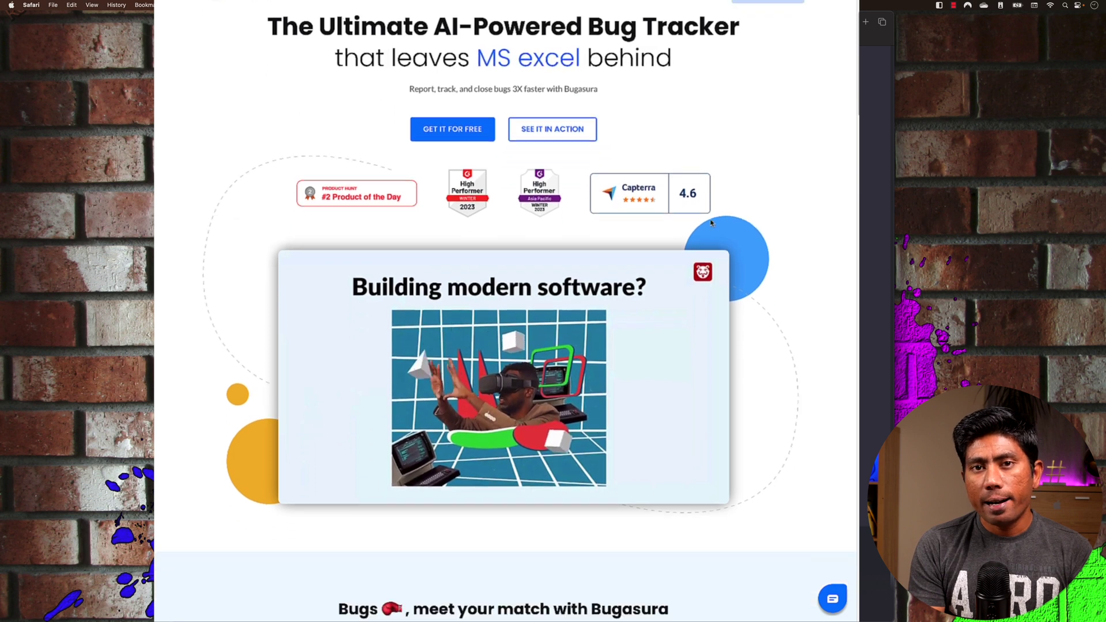
scroll(710, 222, down, 7)
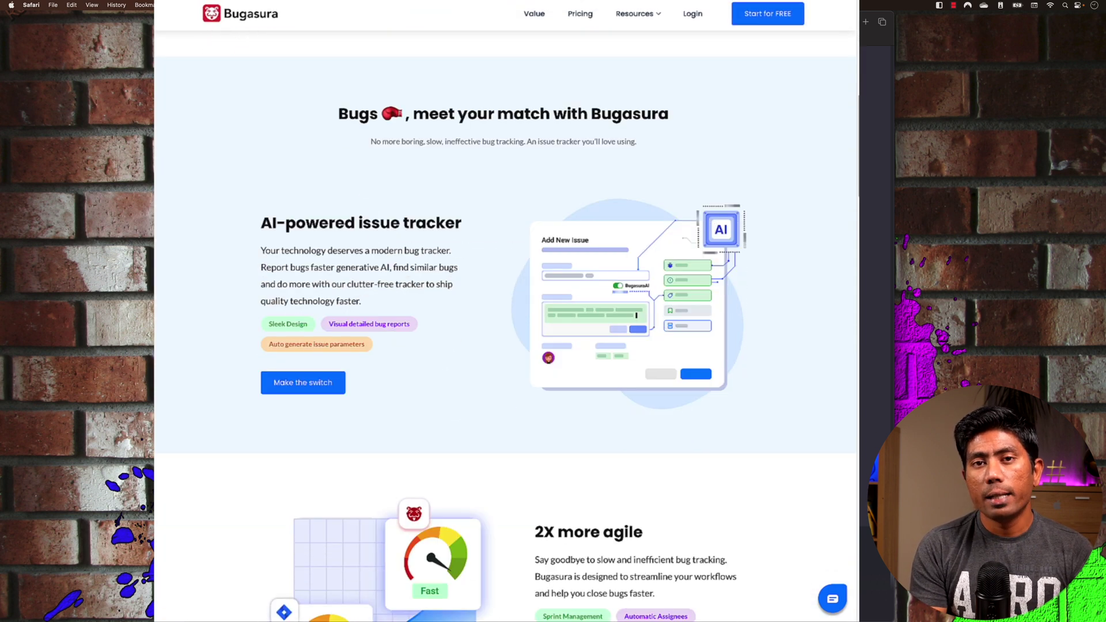
scroll(710, 222, down, 11)
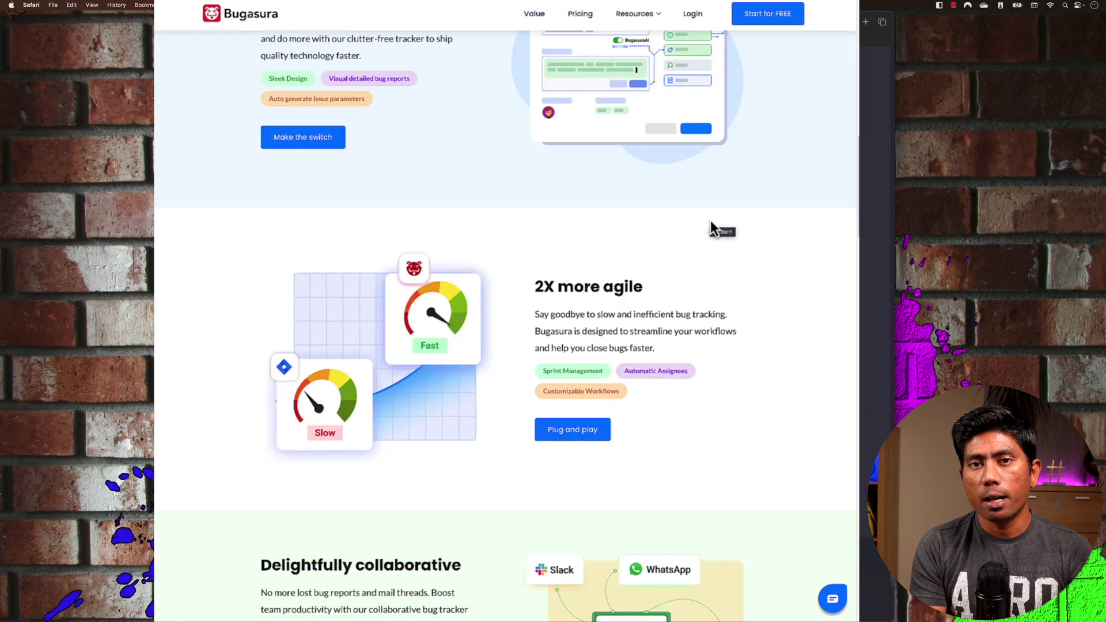
scroll(713, 229, down, 15)
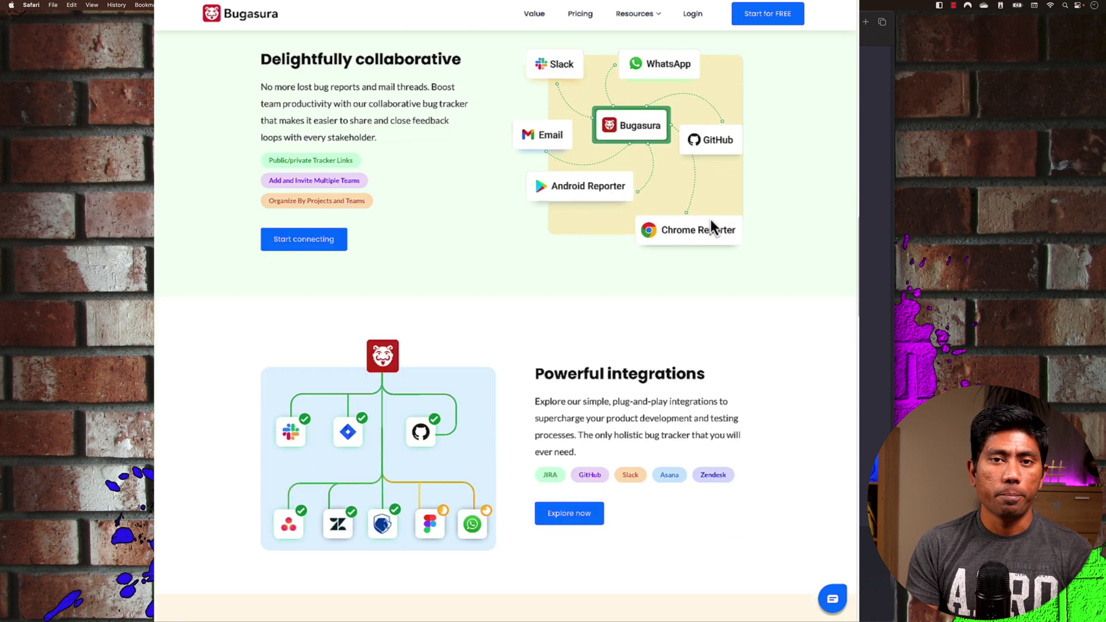
Step: Look through the Bugasura homepage's practical add-ons, customer testimonials, savings meter and latest bug-tracking articles
scroll(713, 224, down, 13)
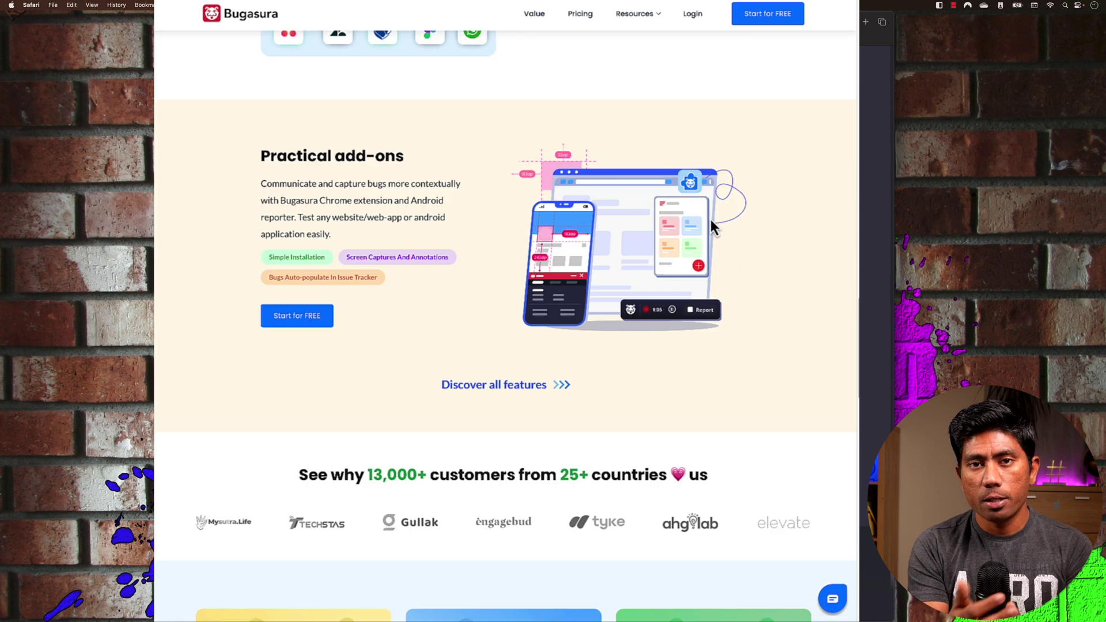
scroll(711, 222, down, 13)
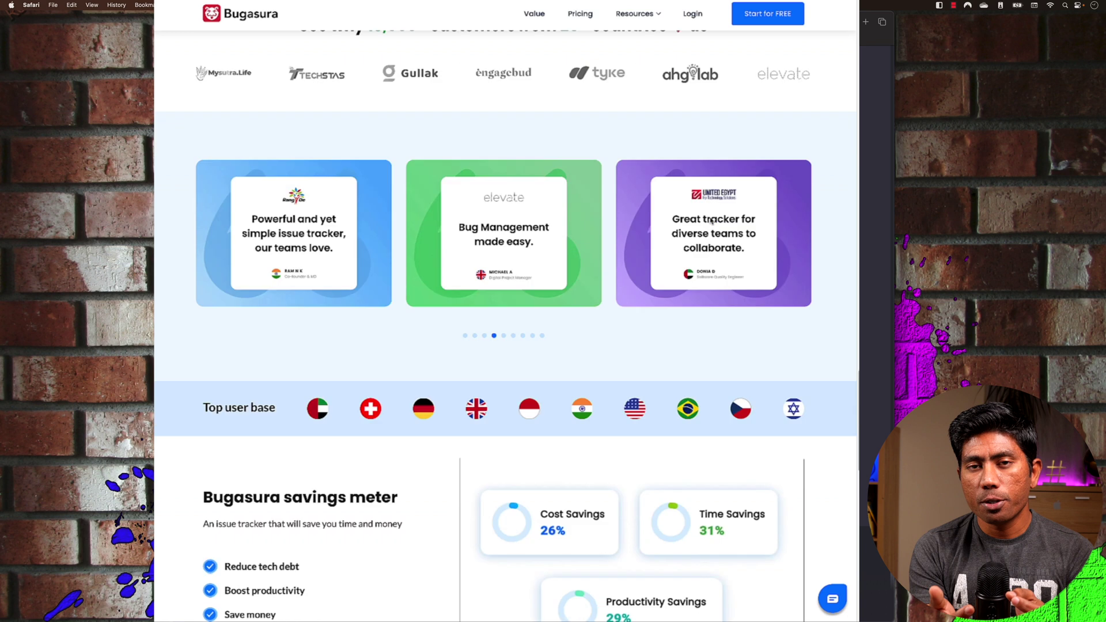
scroll(711, 222, down, 11)
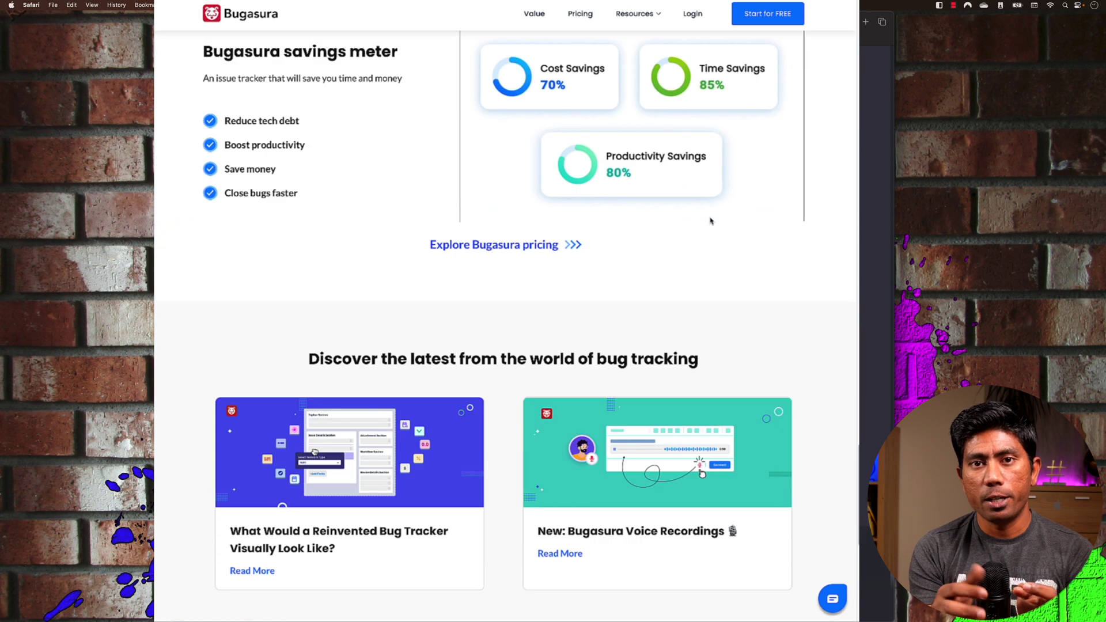
scroll(711, 221, down, 4)
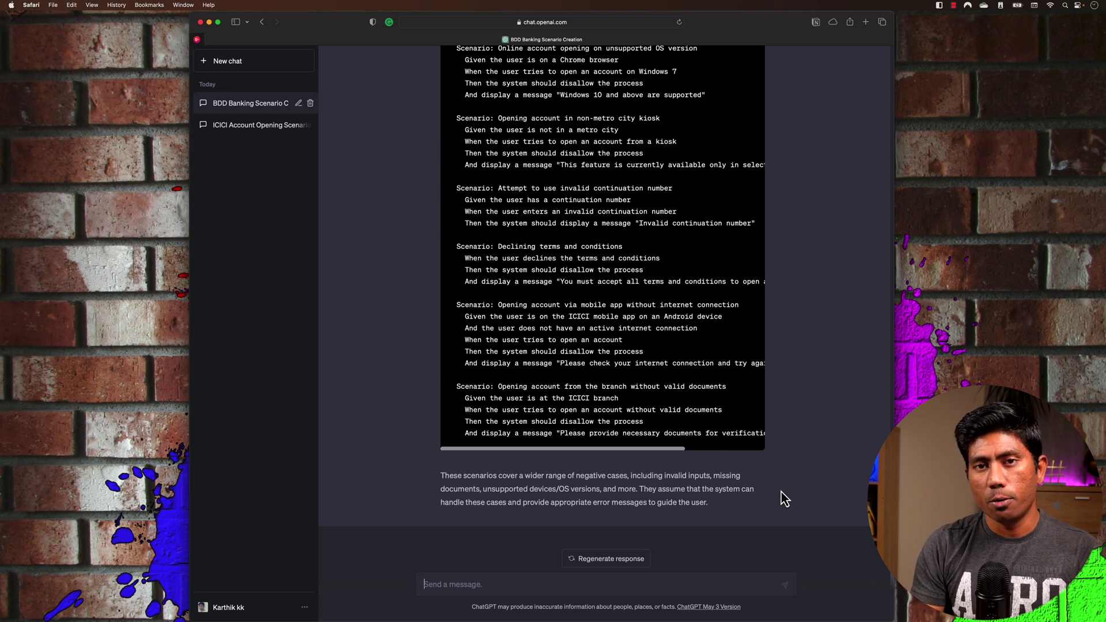
Step: Review the GPT-4 chat from the full original ICICI criteria prompt, selecting its text, through the generated scenarios to the end of the additional negative scenarios
scroll(711, 446, up, 20)
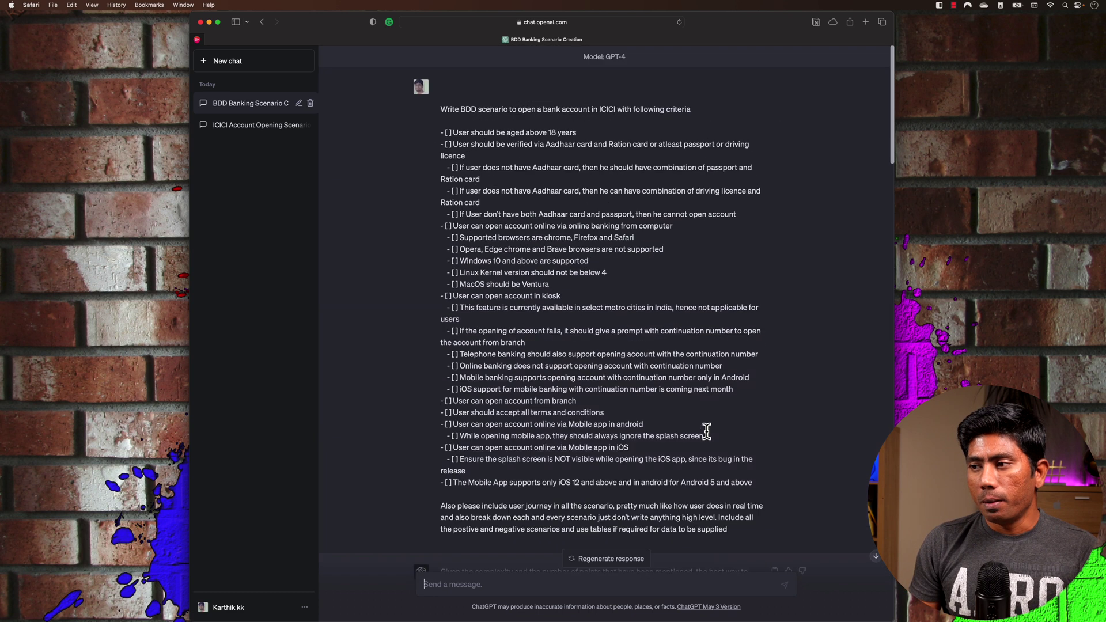
drag(440, 109, 745, 536)
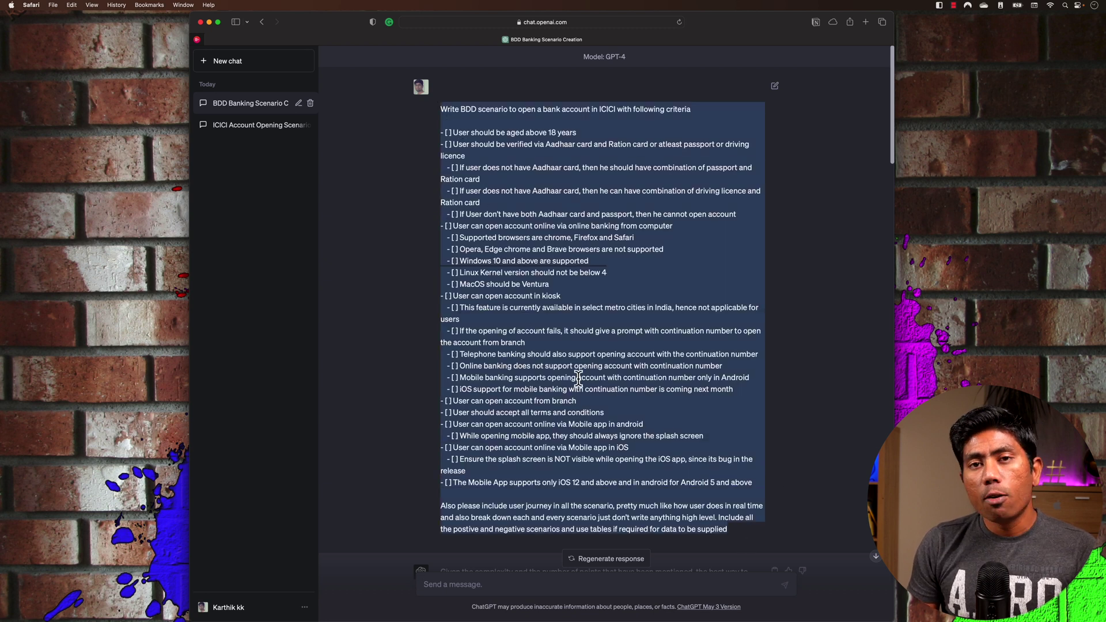
scroll(579, 379, down, 1)
scroll(579, 378, down, 15)
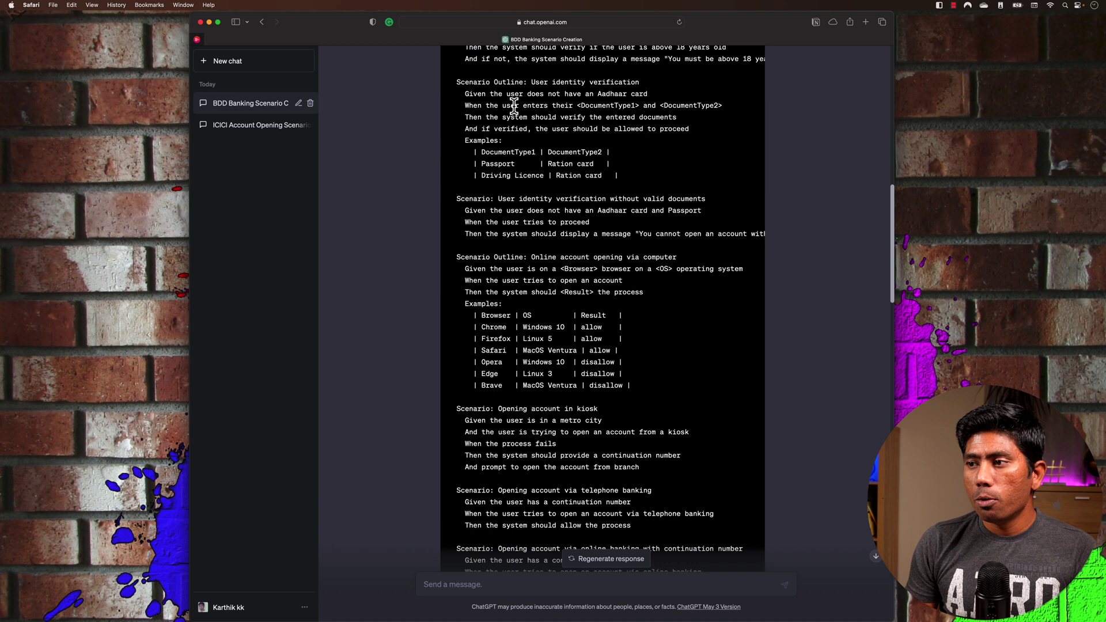
scroll(606, 372, down, 20)
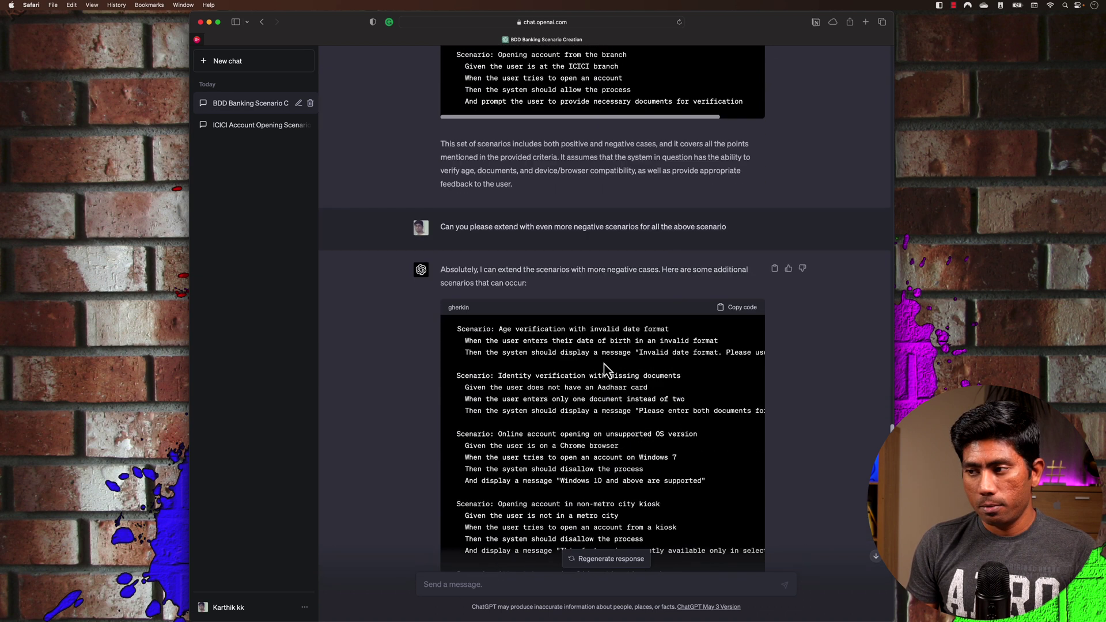
scroll(604, 362, down, 4)
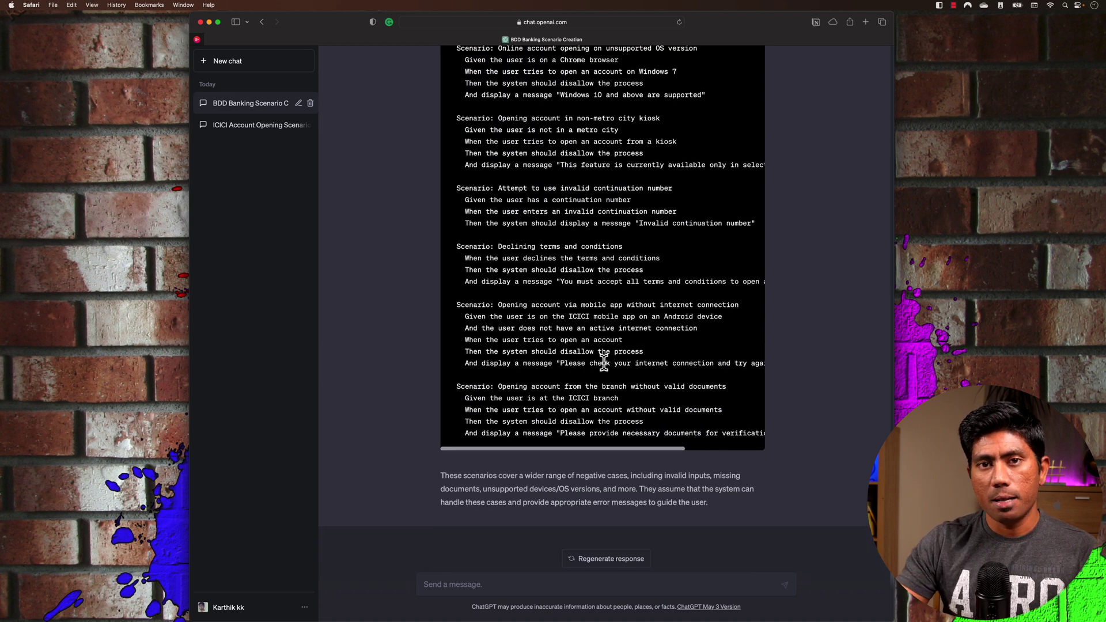